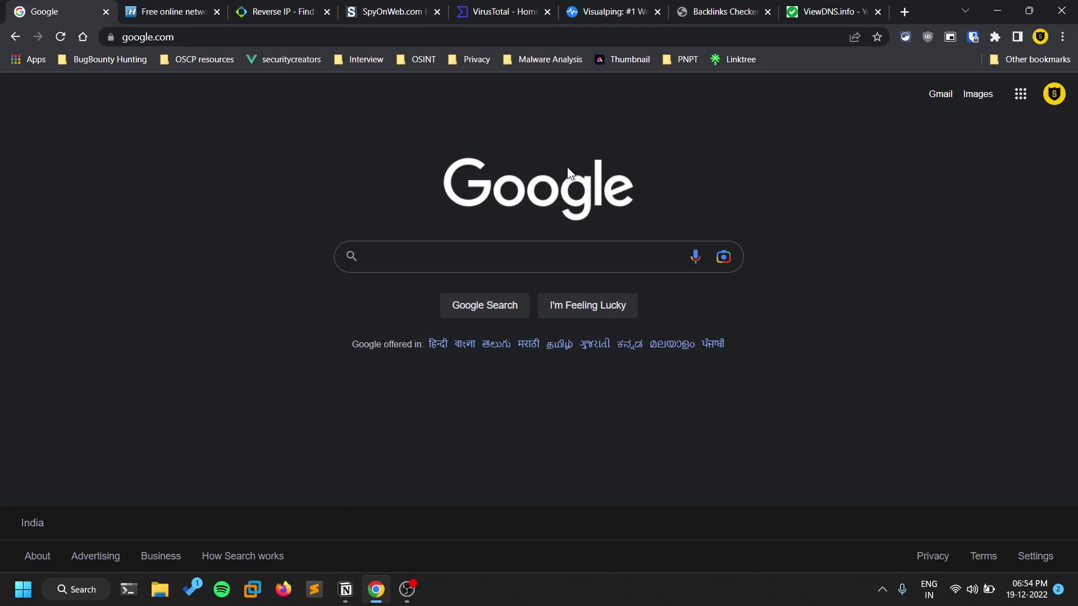
Search Google for site:netflix.com and look through the indexed Netflix pages.
left_click(411, 262)
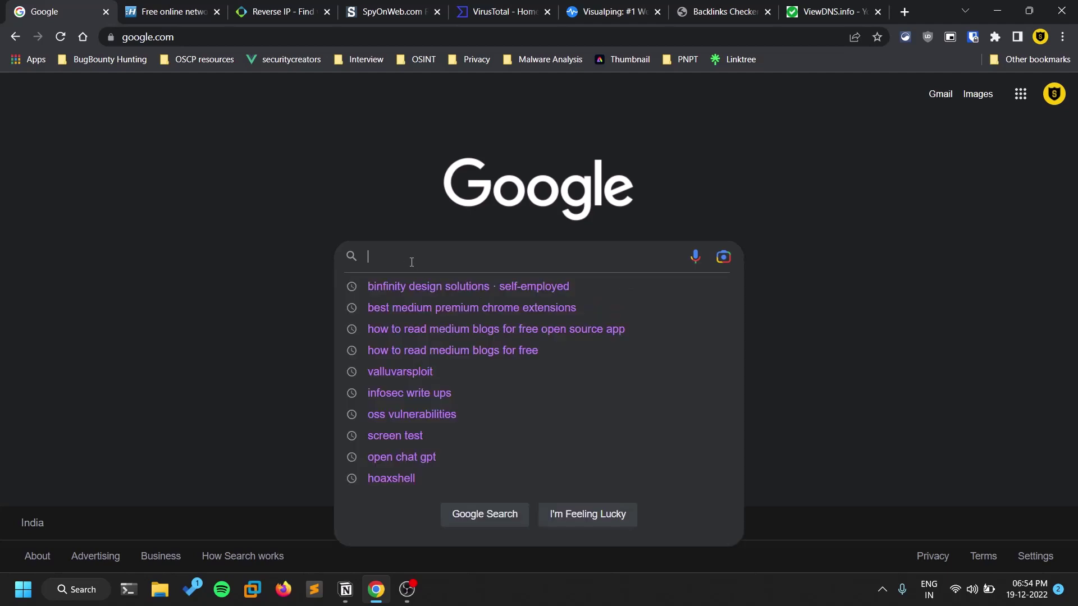
type("site:ne")
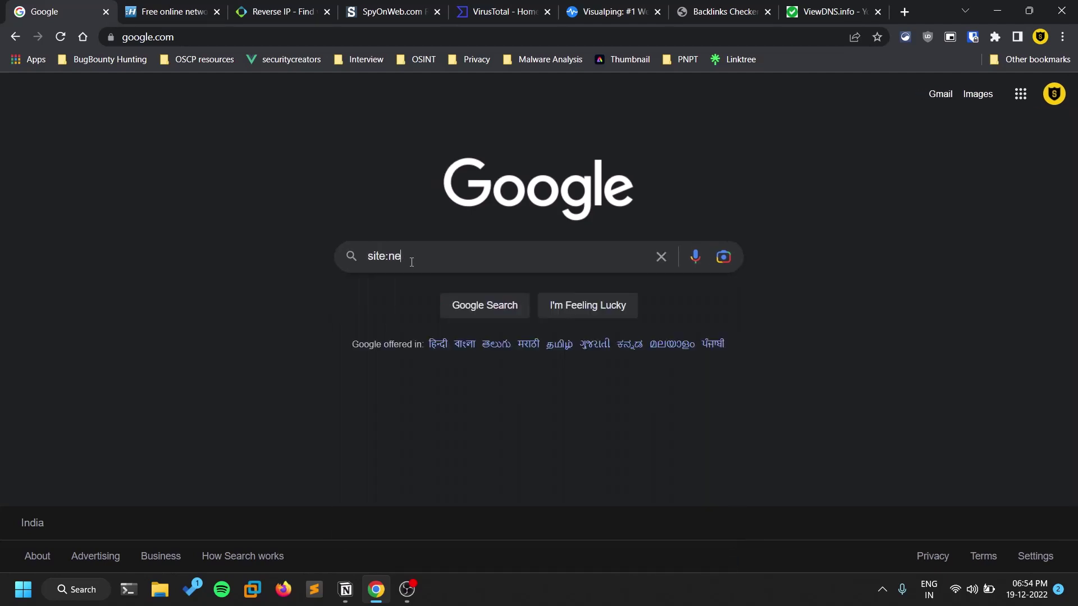
type("tflix.com")
key("Return")
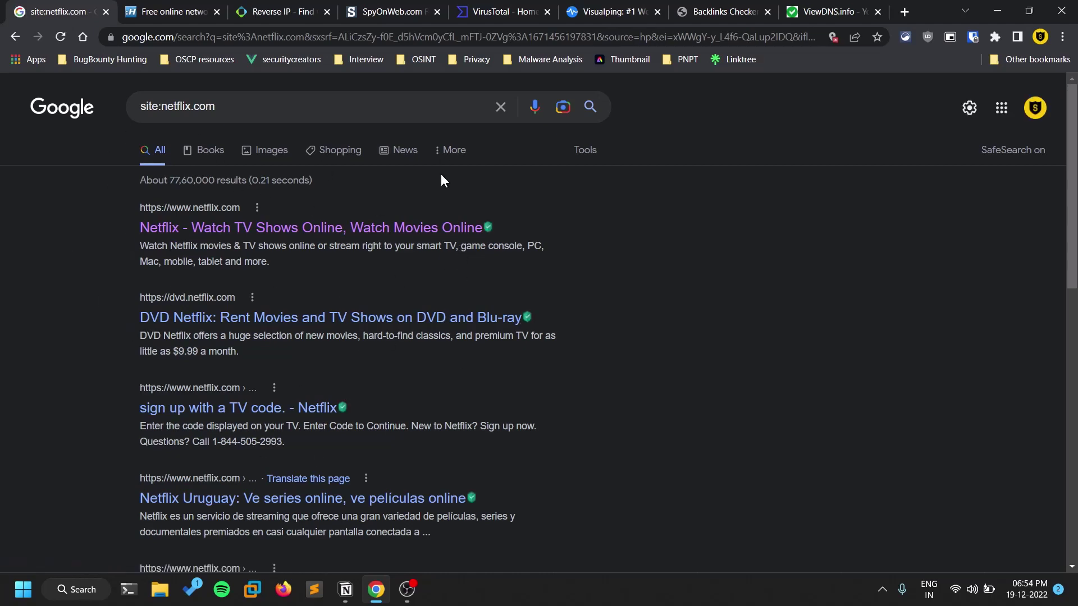
scroll(308, 332, "down", 1)
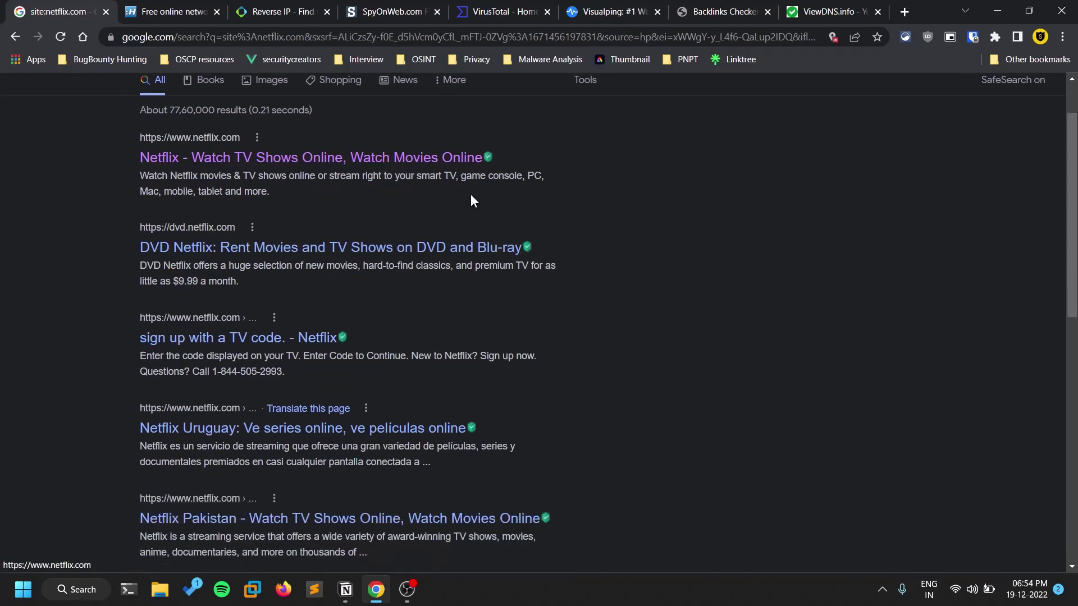
scroll(506, 216, "down", 2)
scroll(549, 284, "up", 4)
Refine the Google search to site:netflix.com inurl:admin.
left_click(331, 115)
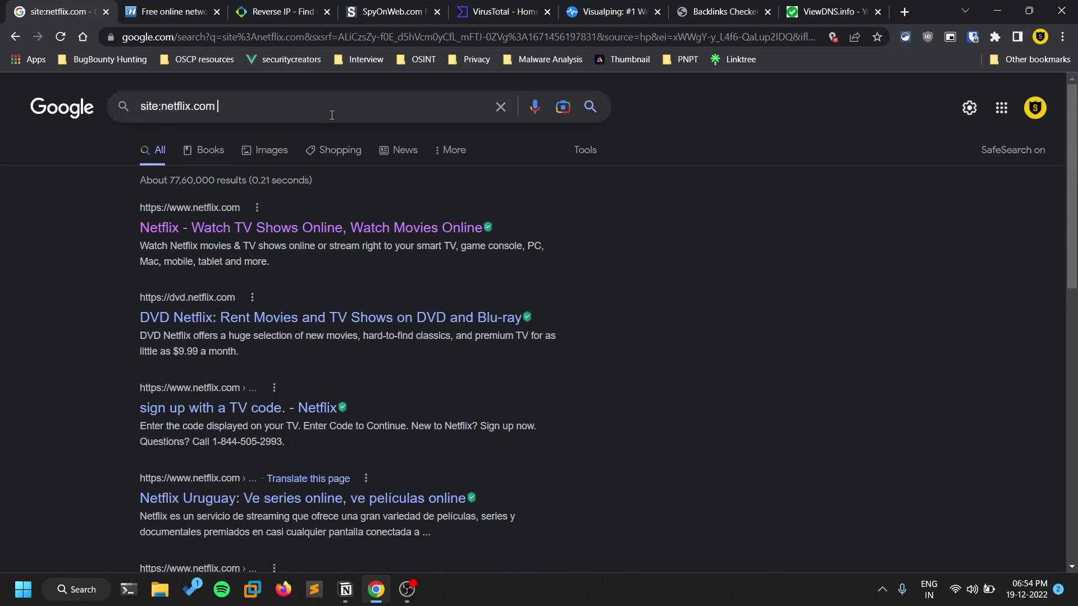
type("fi")
key("BackSpace")
type("inte")
key("BackSpace")
key("BackSpace")
type("url:admin")
key("Return")
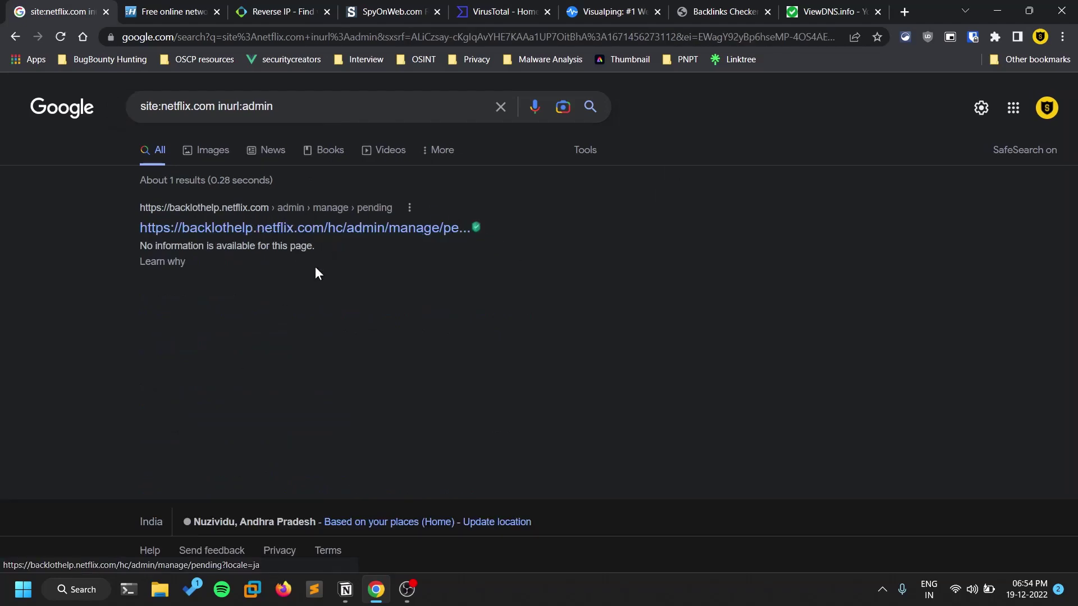
Search Google for ghdb and open the Google Hacking Database page on Exploit-DB.
triple_click(302, 107)
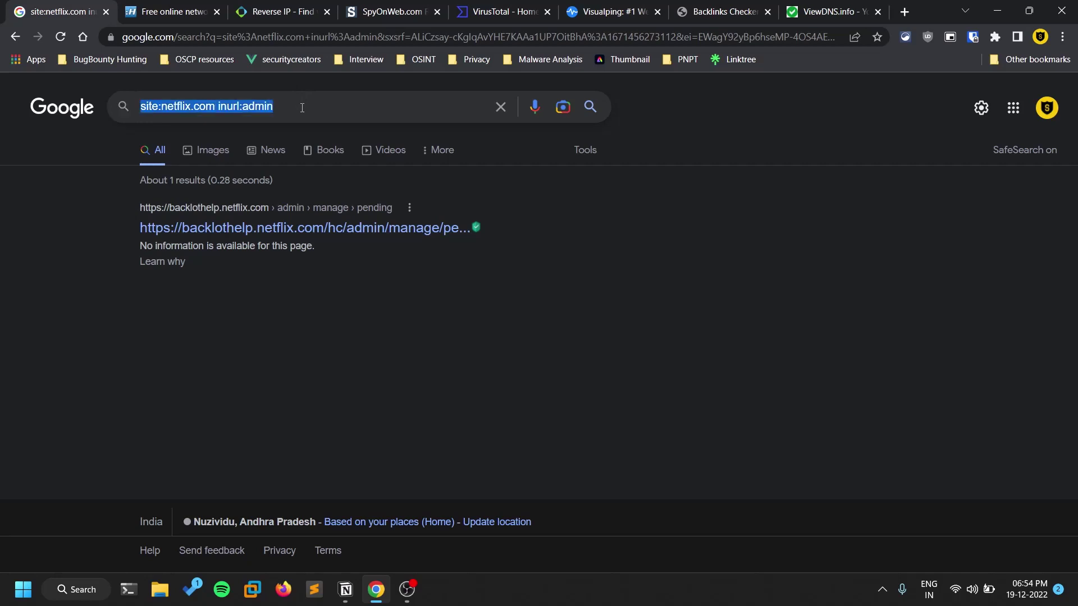
type("ghdb")
key("Return")
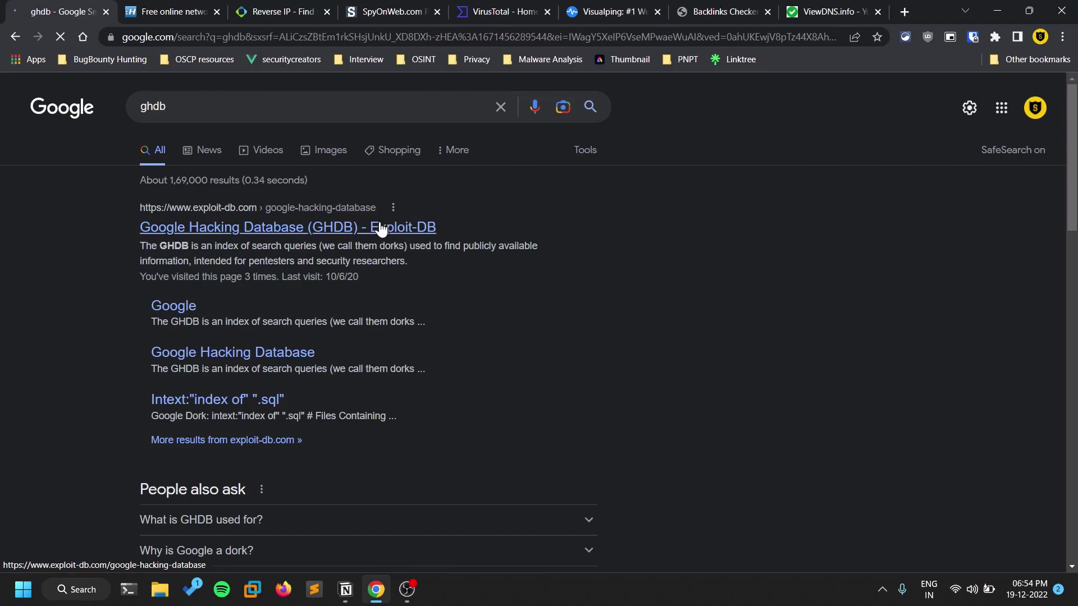
left_click(375, 231)
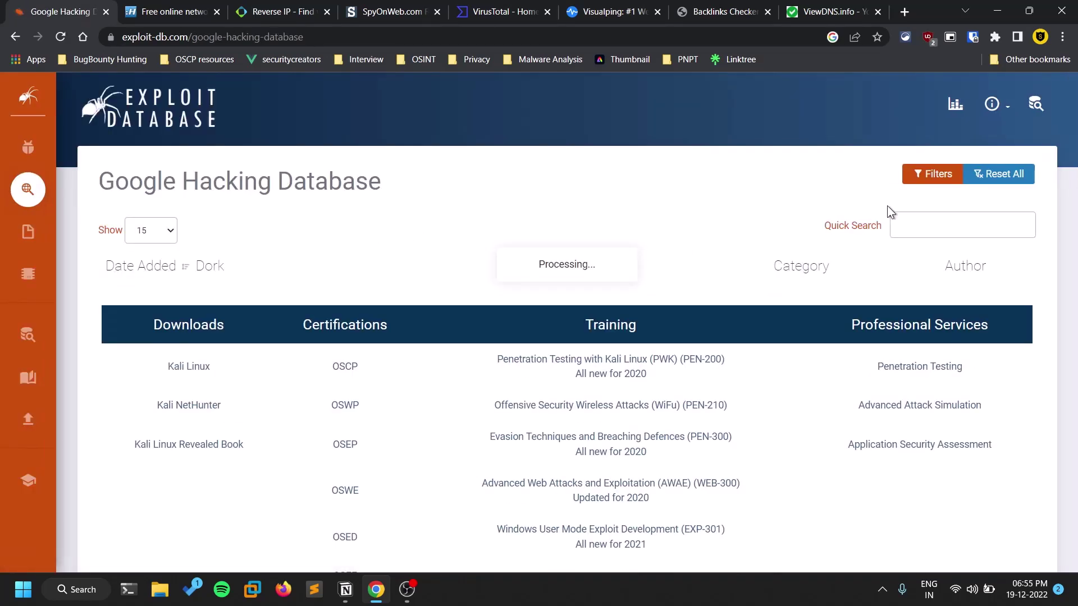
Filter the dorks by sql, copy intext:"index of" ".sql" and search Google for it restricted to site:netflix.com.
left_click(939, 224)
type("sql")
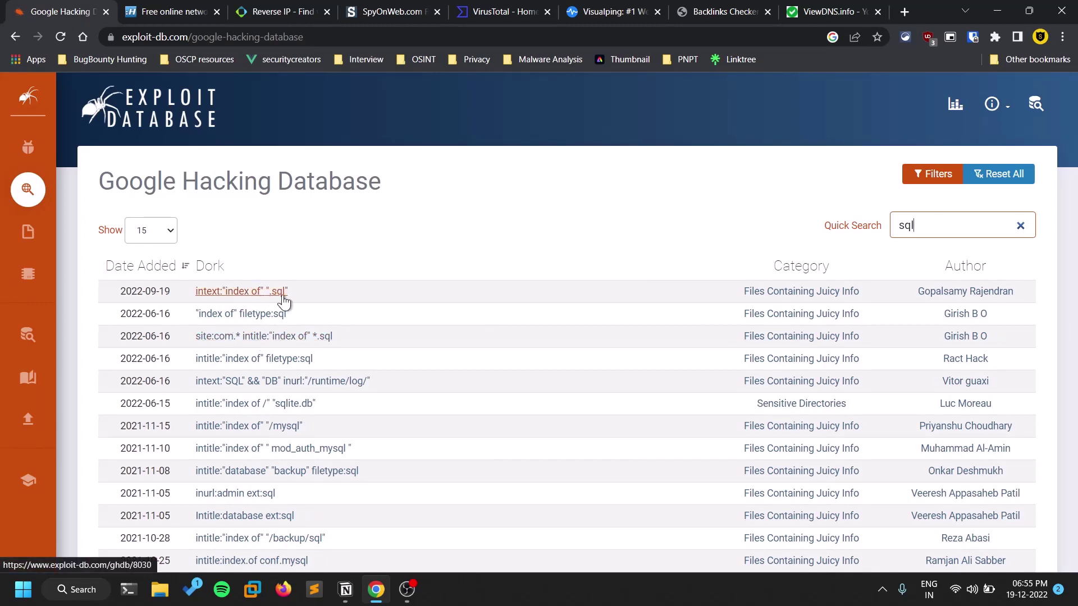
left_click_drag(315, 291, 198, 305)
key("ctrl+c")
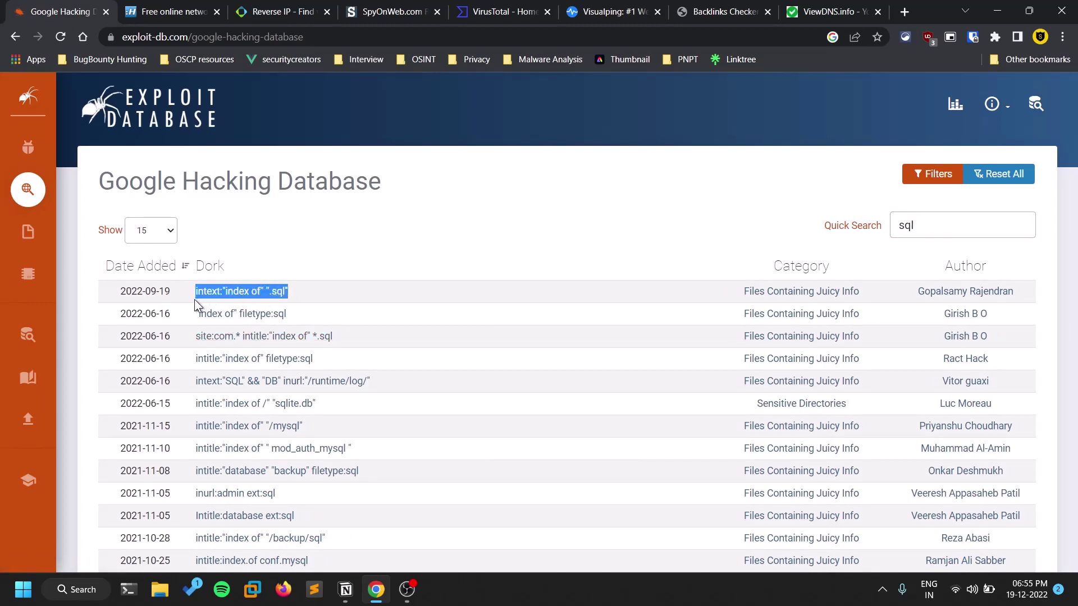
left_click(267, 37)
key("ctrl+v")
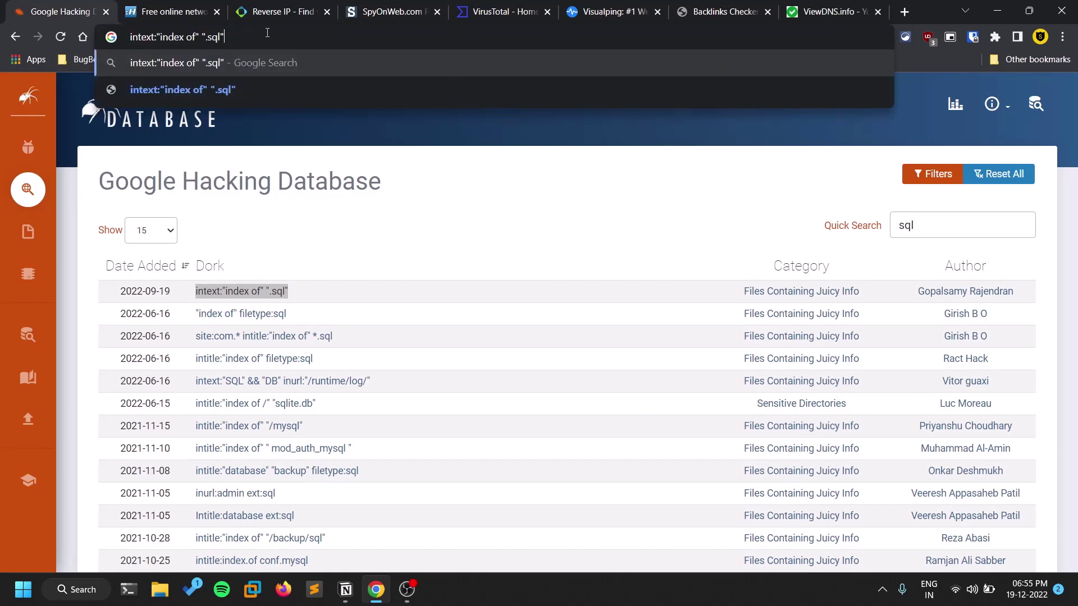
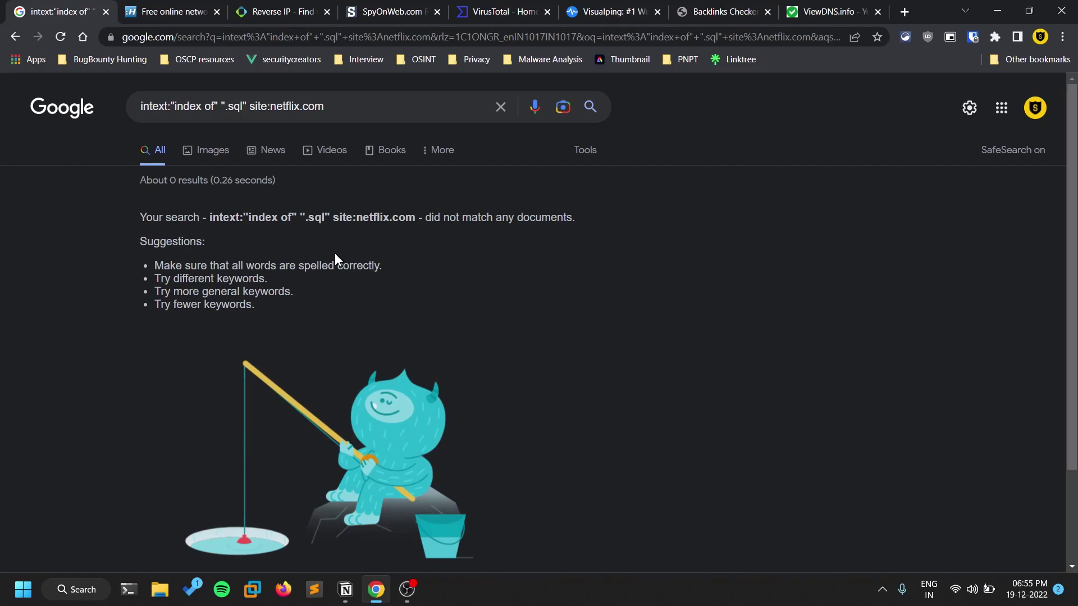
Switch to the CentralOps network tools page and run a Domain Dossier report on netflix.com.
left_click(140, 11)
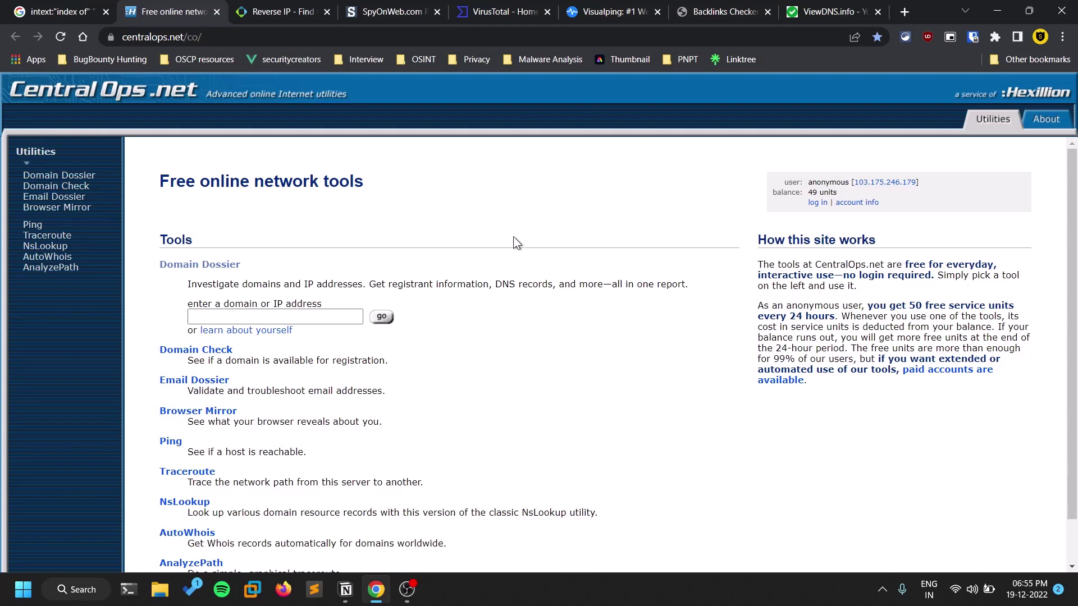
left_click_drag(513, 237, 276, 316)
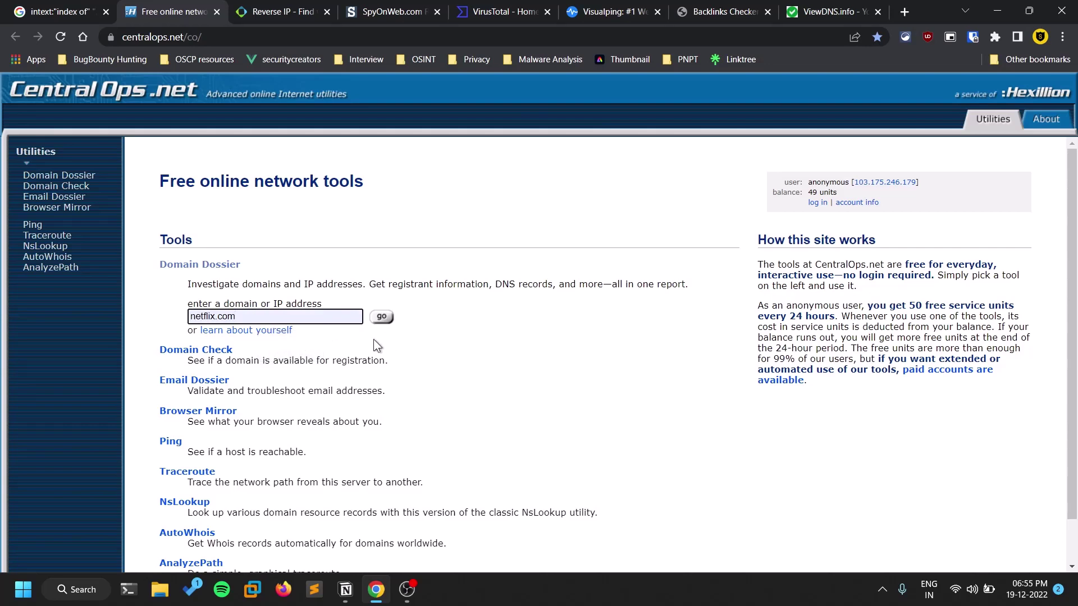
left_click(382, 319)
left_click(382, 319)
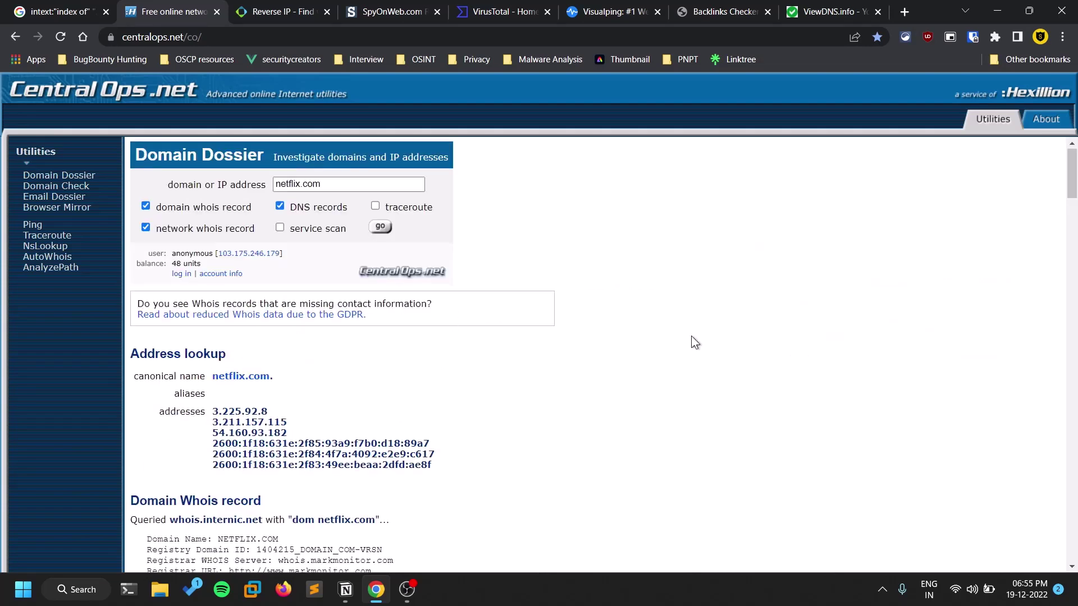
Examine the report's address lookup, domain Whois and network Whois records for netflix.com.
scroll(131, 385, "down", 1)
double_click(260, 343)
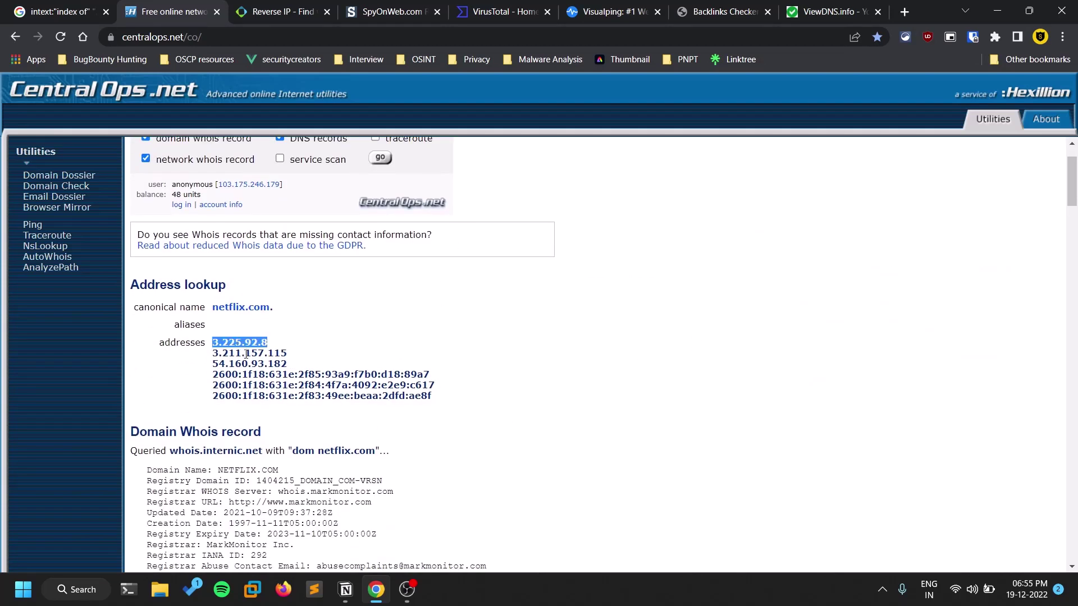
double_click(258, 354)
double_click(253, 364)
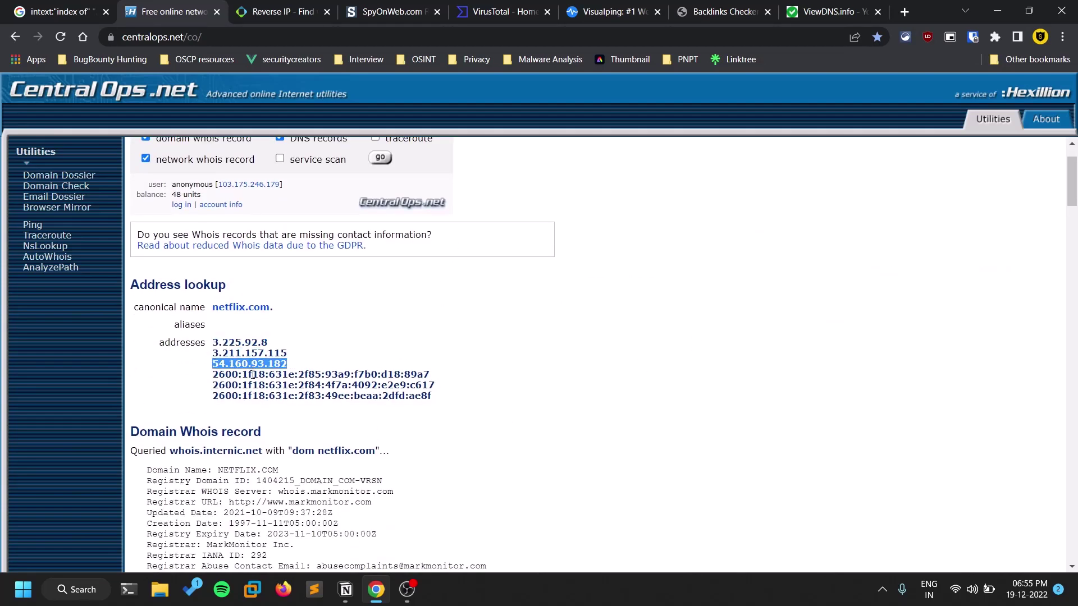
double_click(253, 375)
scroll(578, 389, "down", 3)
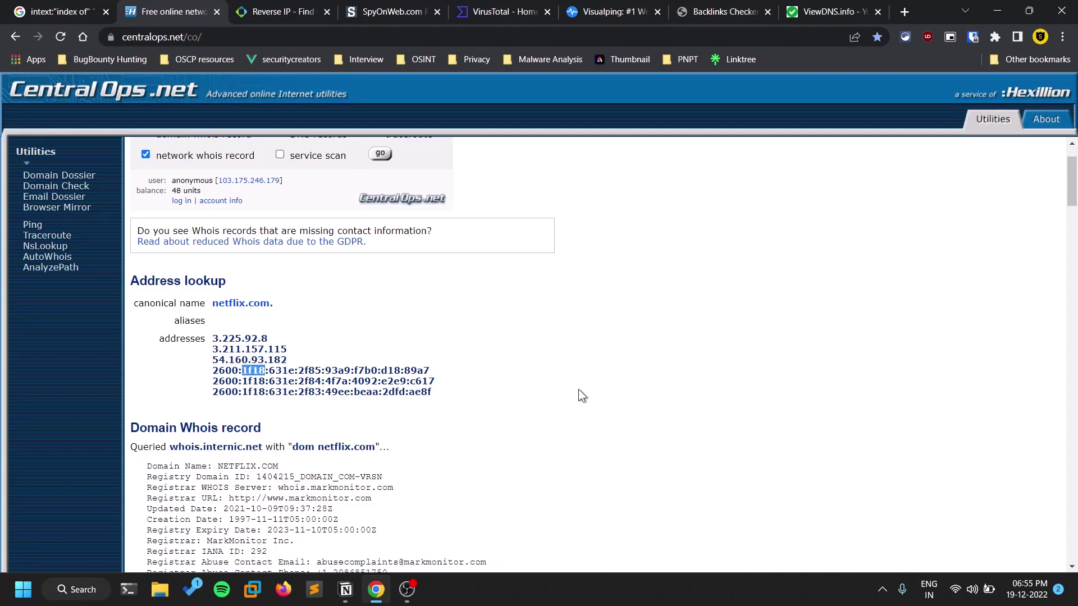
scroll(704, 370, "down", 2)
scroll(377, 366, "down", 2)
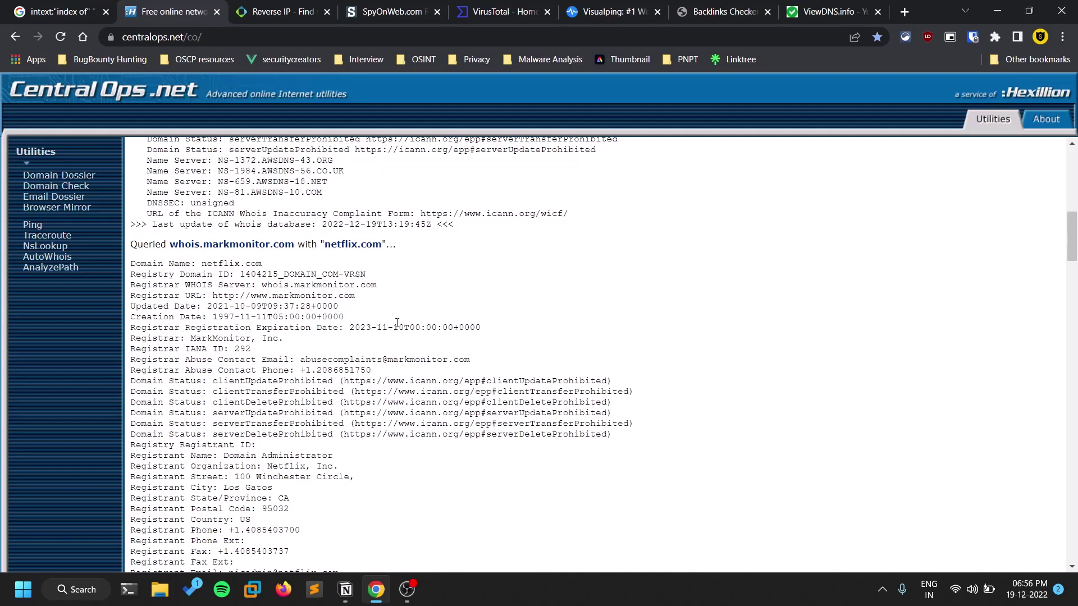
scroll(362, 335, "down", 4)
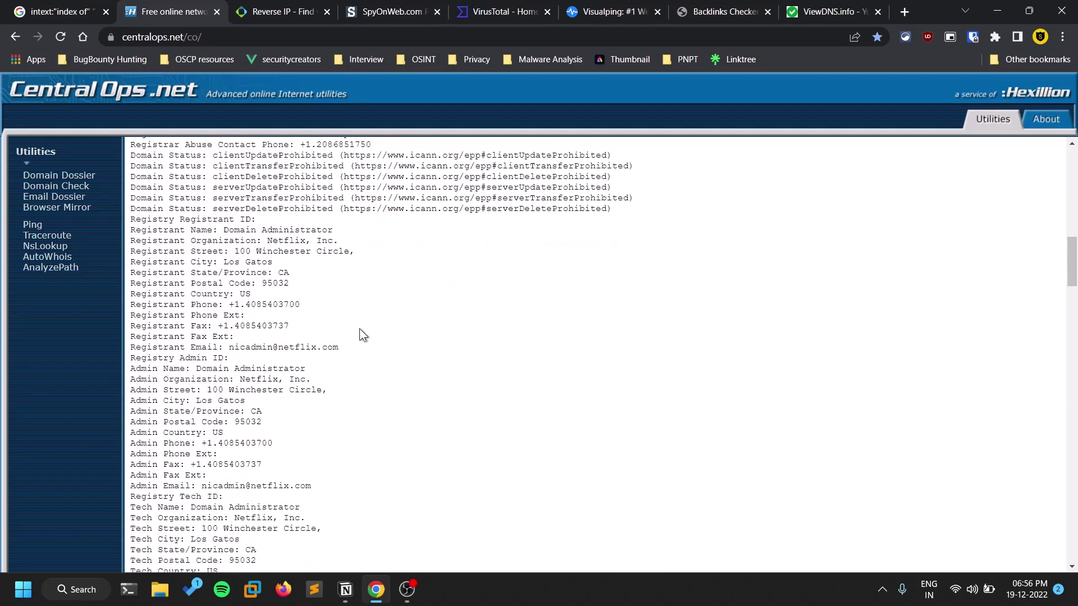
scroll(362, 335, "down", 10)
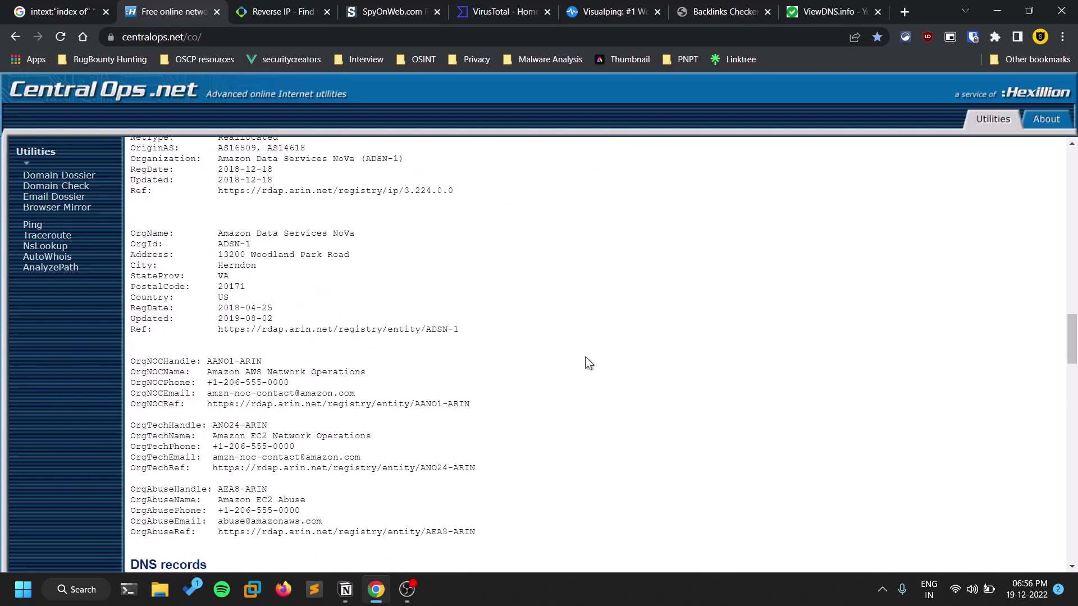
scroll(604, 357, "down", 2)
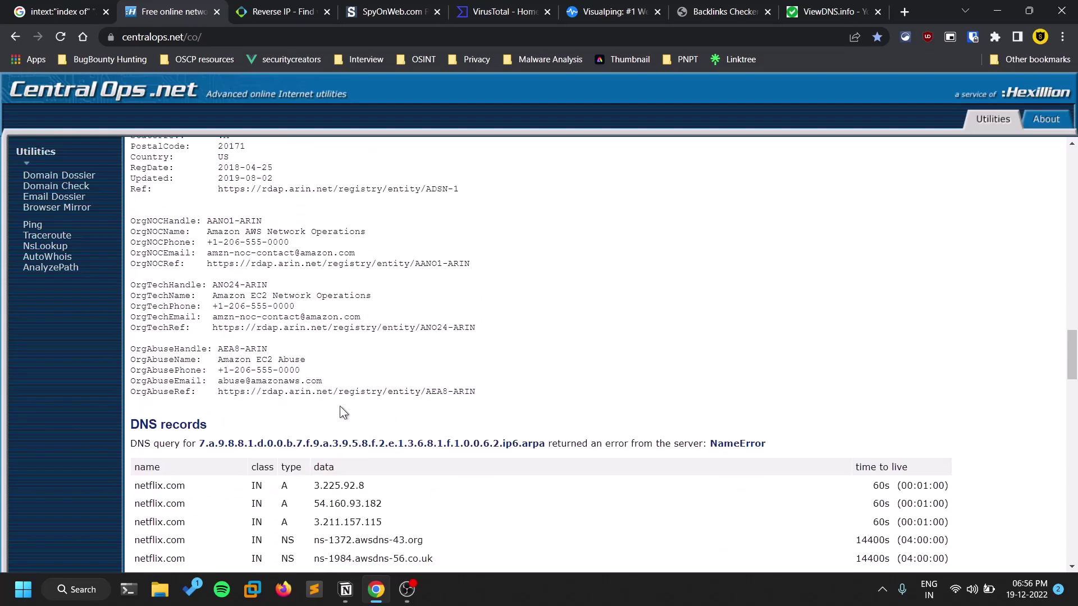
scroll(340, 406, "up", 4)
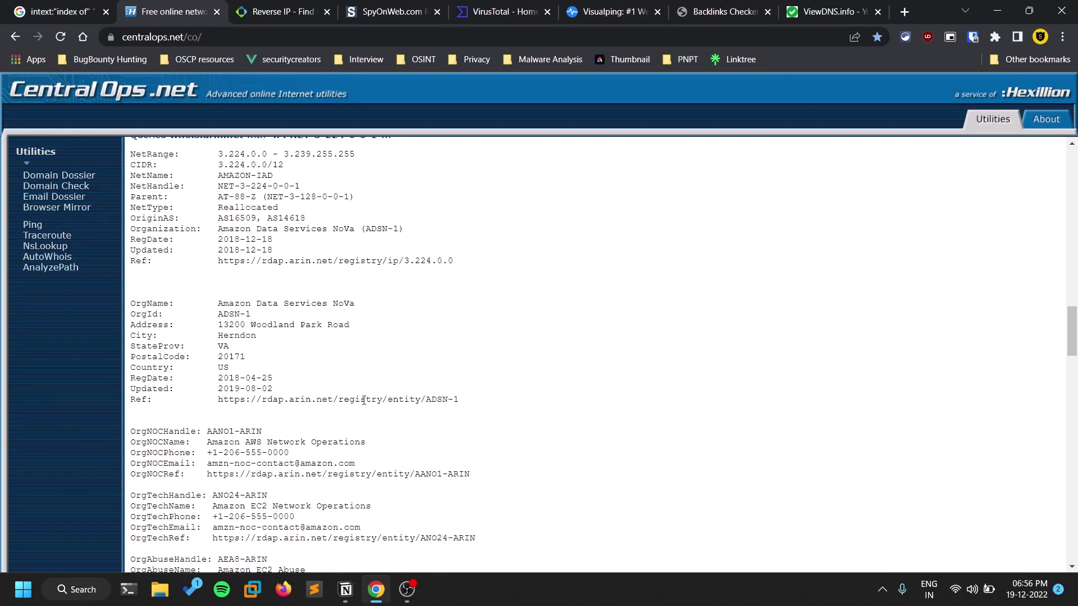
scroll(217, 514, "down", 4)
Review the DNS records section of the netflix.com report through to its end.
scroll(217, 514, "down", 2)
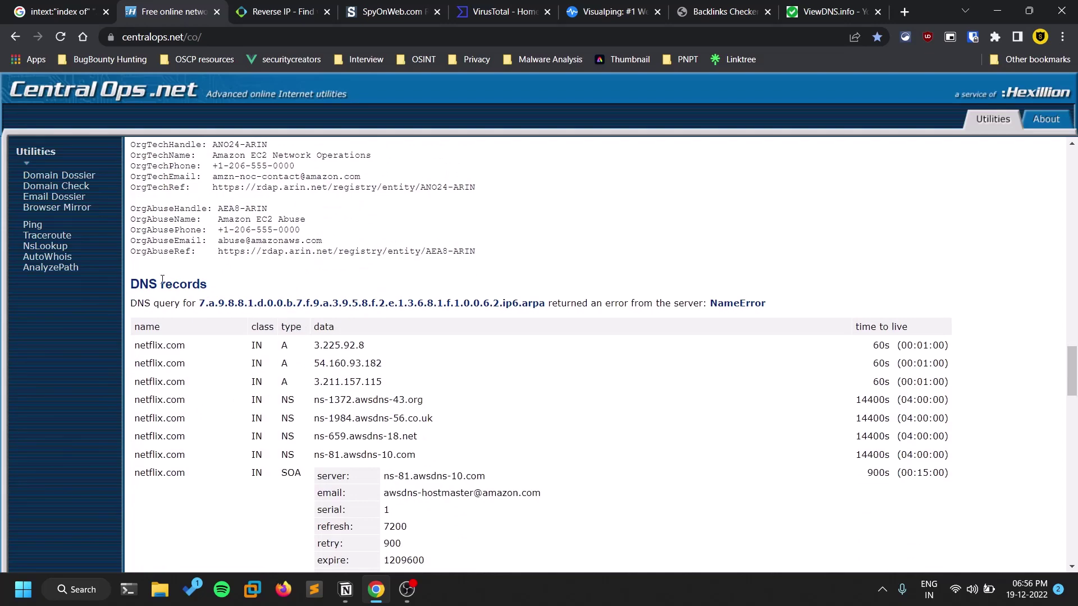
triple_click(163, 279)
scroll(330, 382, "down", 2)
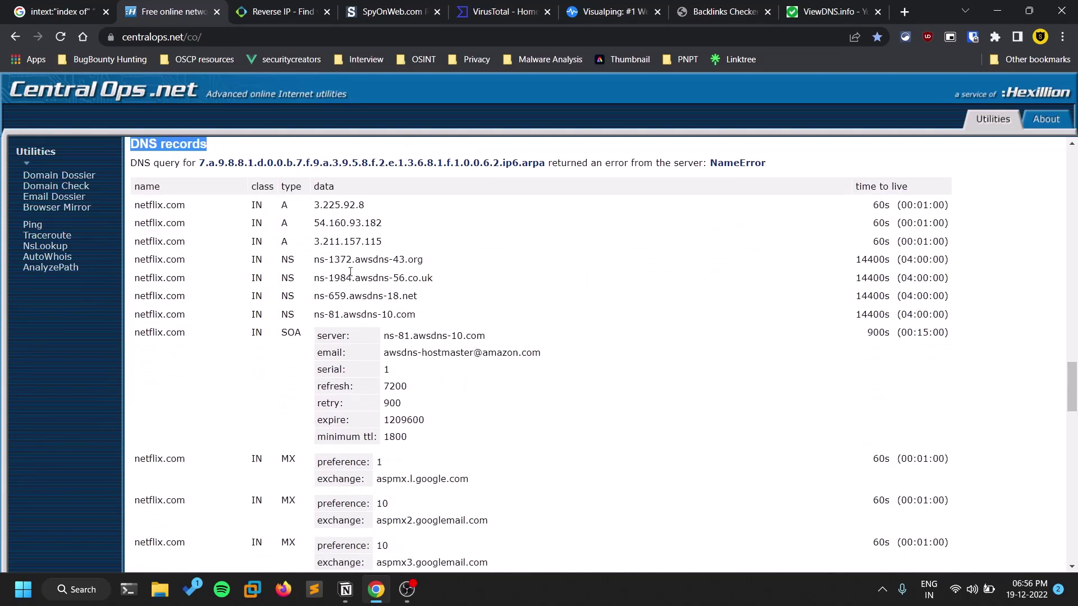
scroll(290, 163, "down", 1)
scroll(334, 317, "down", 6)
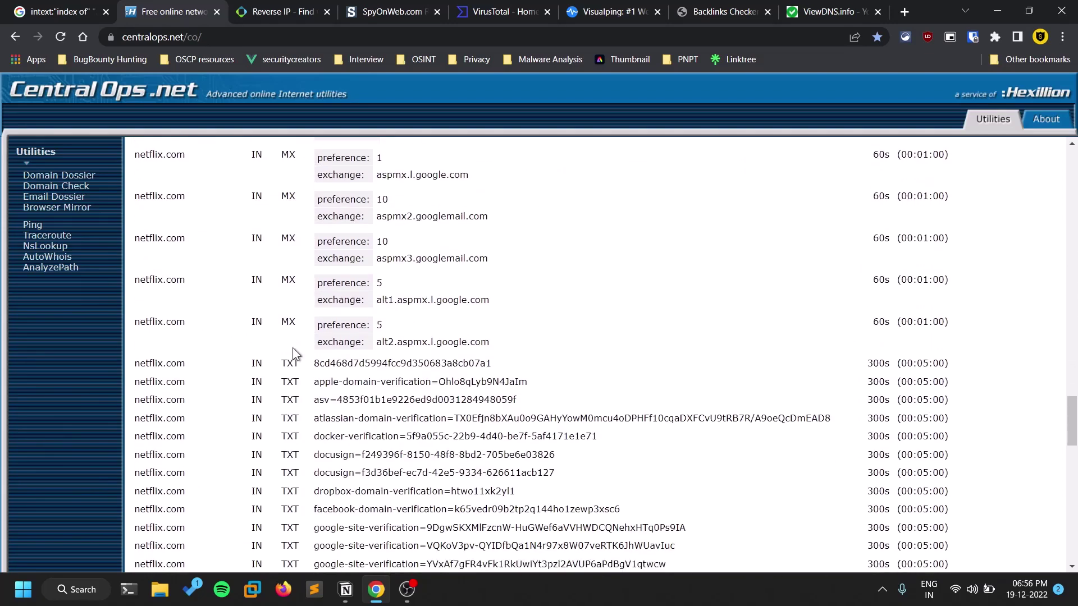
scroll(296, 418, "down", 4)
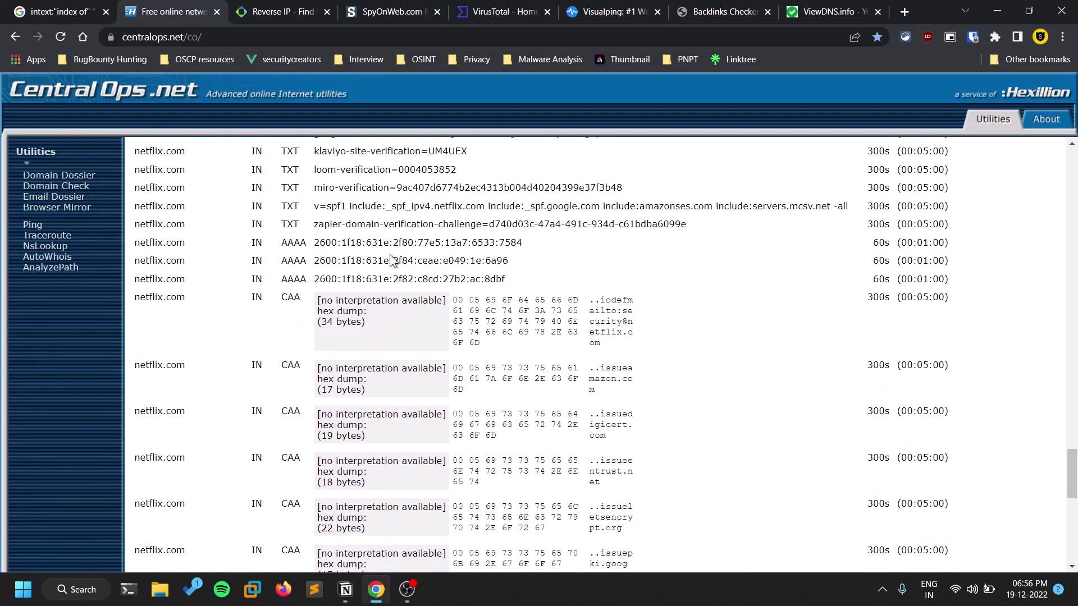
scroll(383, 345, "down", 7)
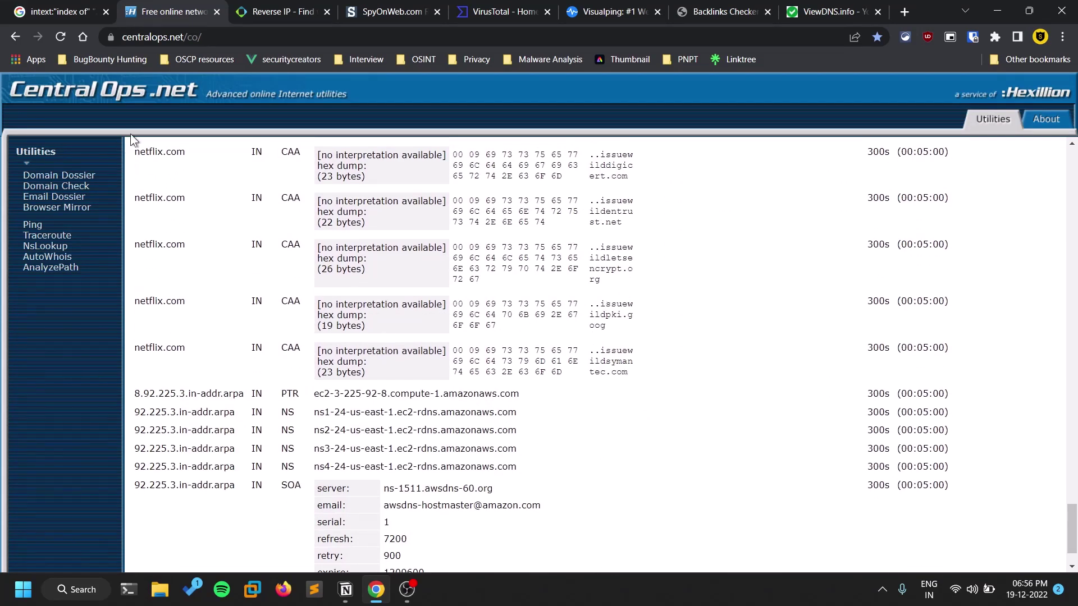
scroll(427, 333, "down", 1)
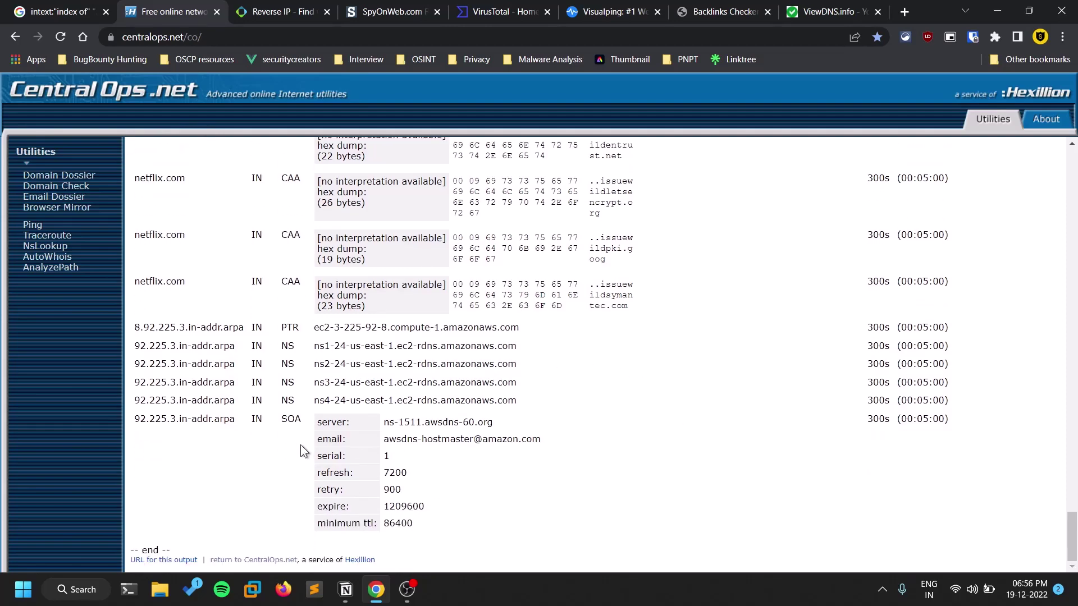
scroll(633, 451, "up", 6)
scroll(633, 452, "up", 15)
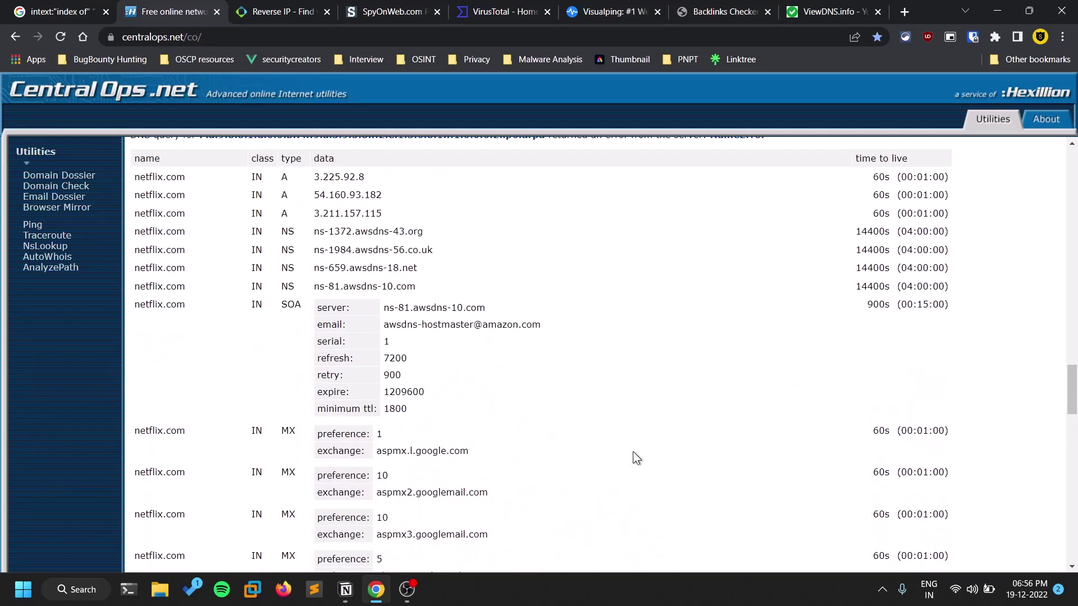
scroll(632, 452, "up", 5)
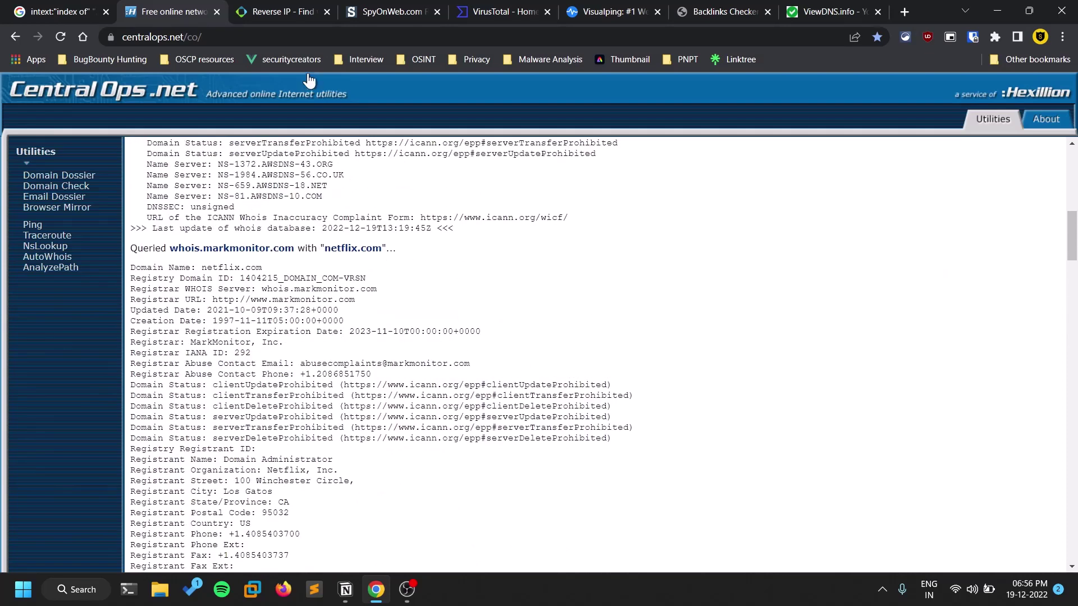
Switch to the DNSlytics Reverse IP page and run a reverse IP lookup on netflix.com.
left_click(285, 10)
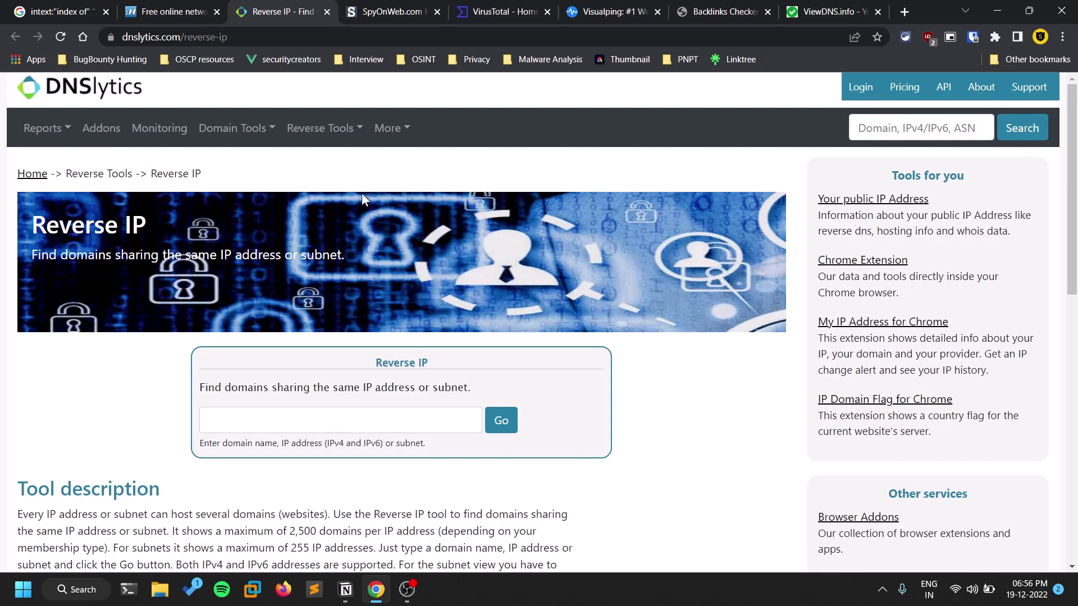
triple_click(235, 390)
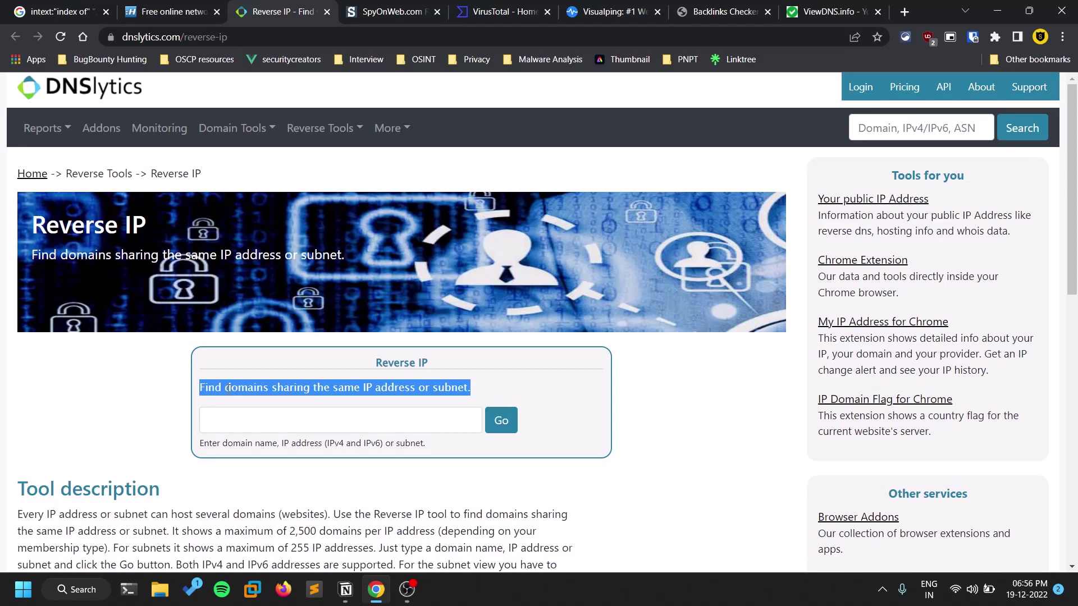
left_click(397, 421)
type("netflix.com")
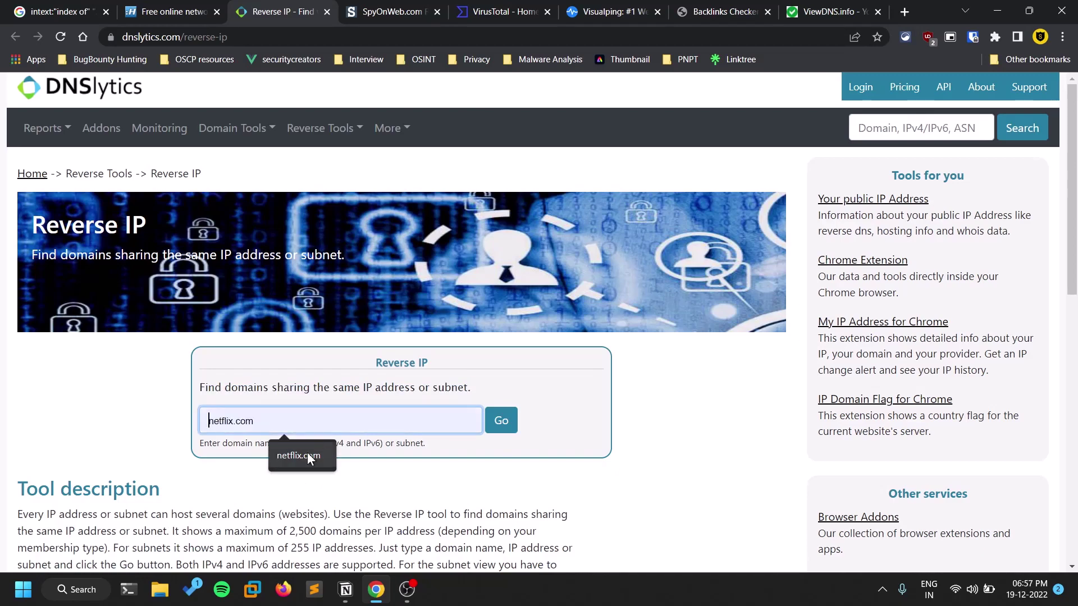
left_click(509, 422)
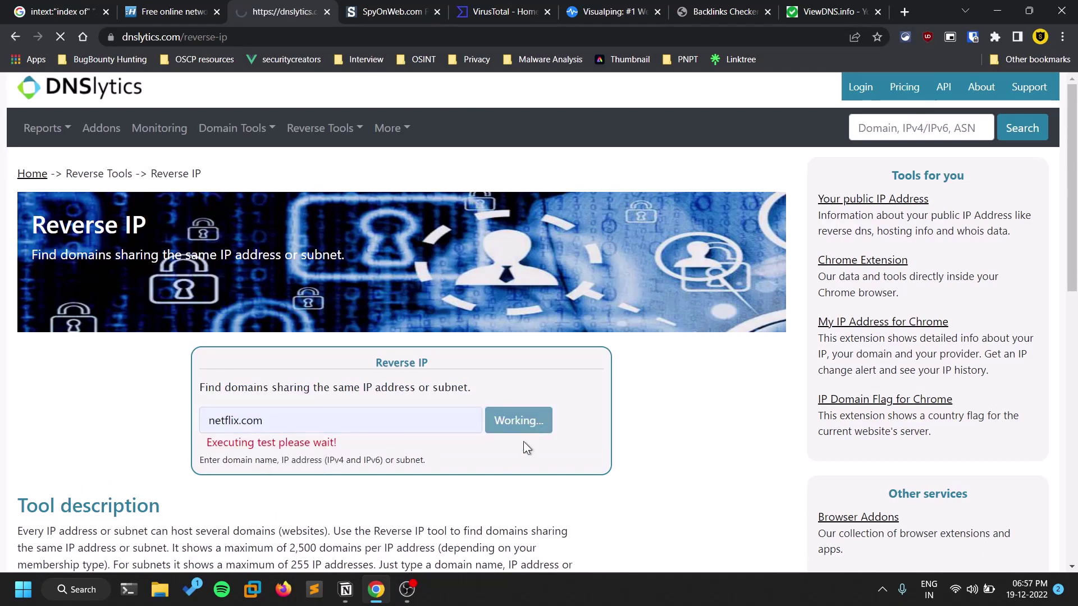
Check the reverse IP results for netflix.com and run the same lookup again.
scroll(674, 380, "down", 3)
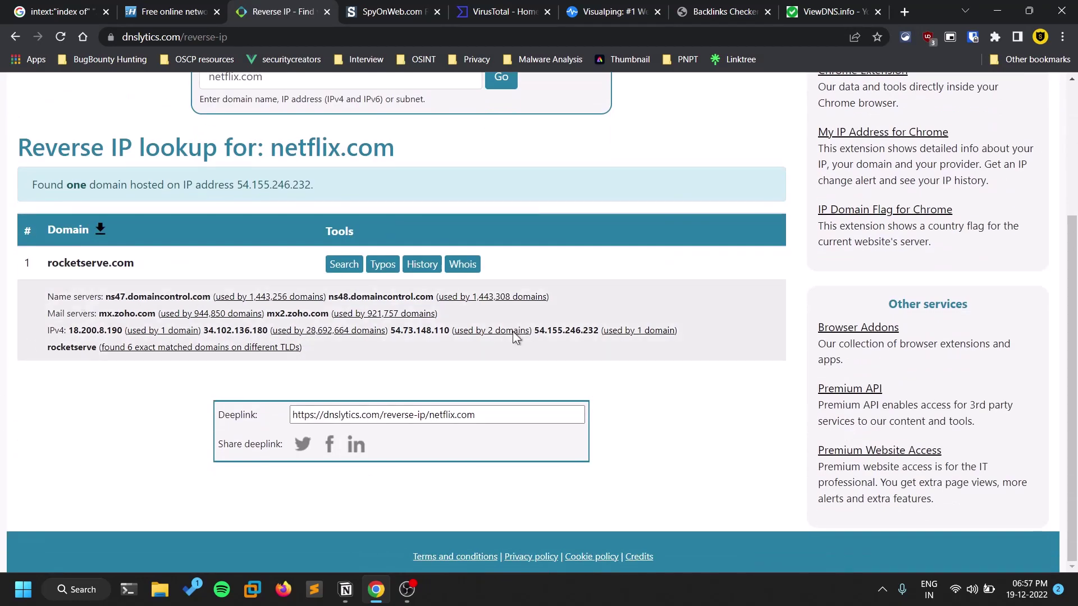
scroll(724, 397, "up", 3)
left_click(309, 266)
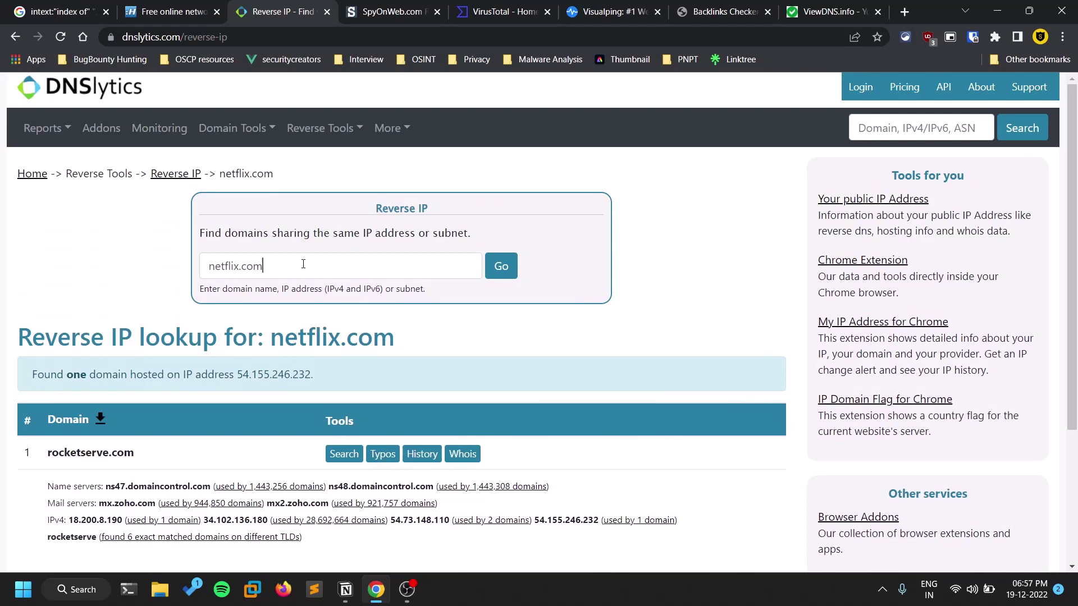
scroll(594, 335, "down", 2)
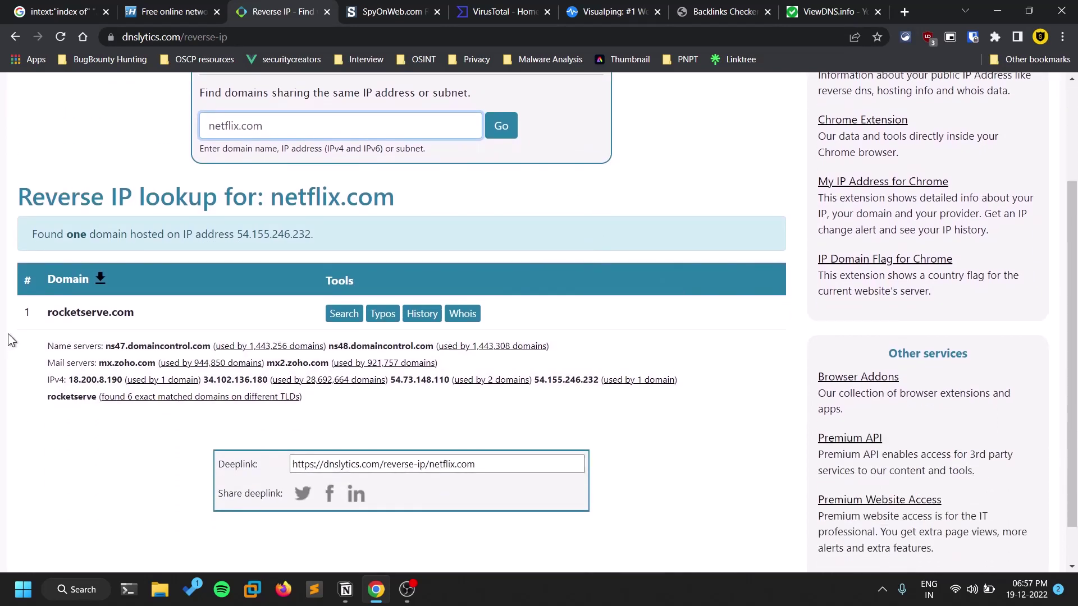
scroll(241, 387, "down", 1)
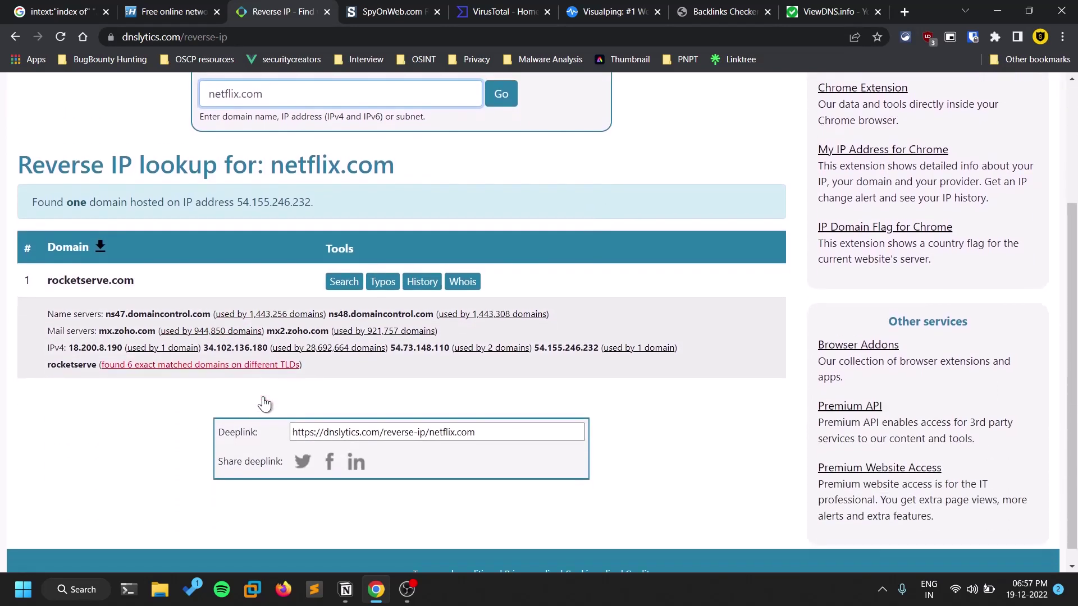
scroll(197, 340, "up", 4)
left_click(501, 269)
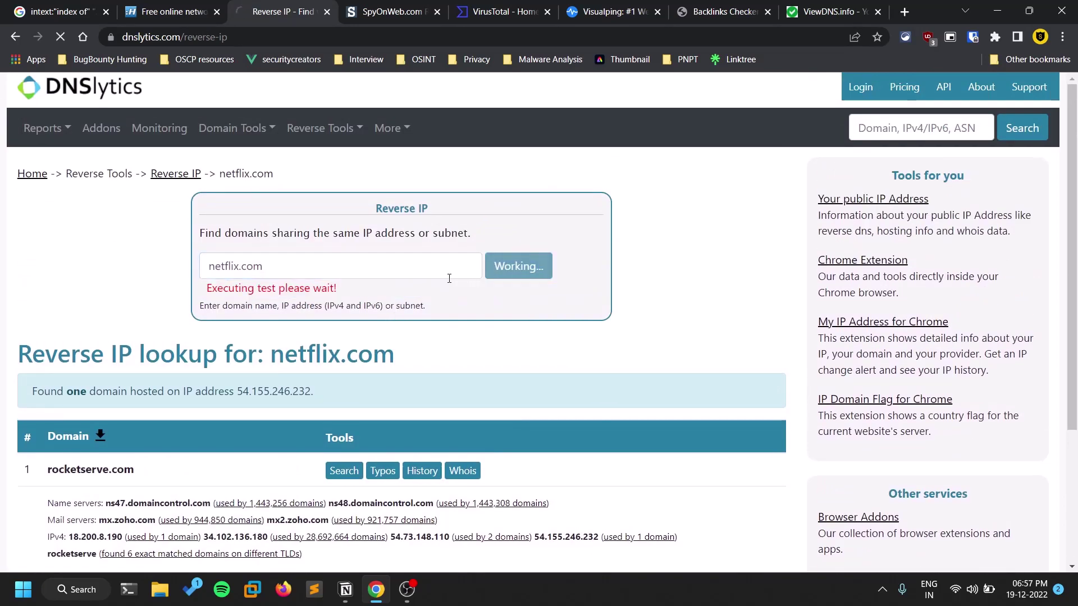
Examine the domains in the refreshed reverse IP results, including their name servers, mail servers and IPv4 addresses.
scroll(120, 232, "down", 4)
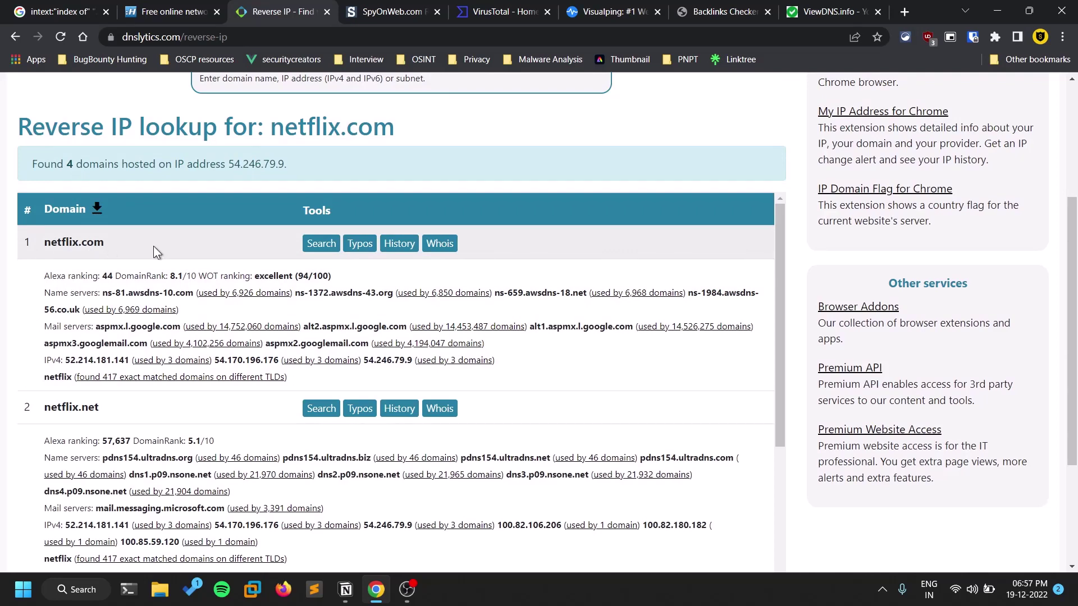
scroll(153, 247, "down", 3)
double_click(80, 267)
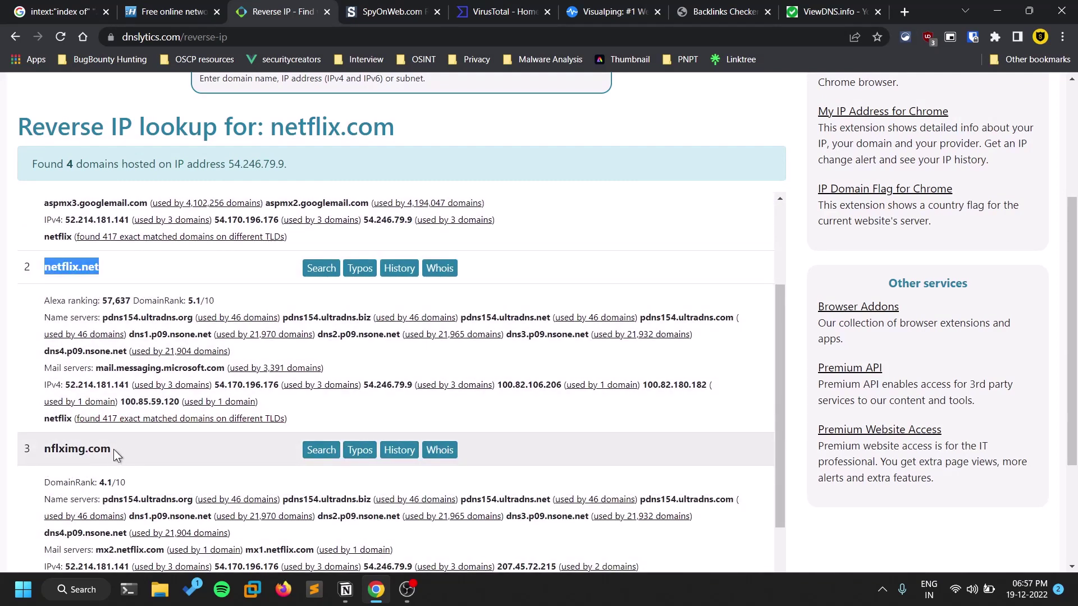
scroll(84, 449, "down", 1)
scroll(84, 449, "down", 5)
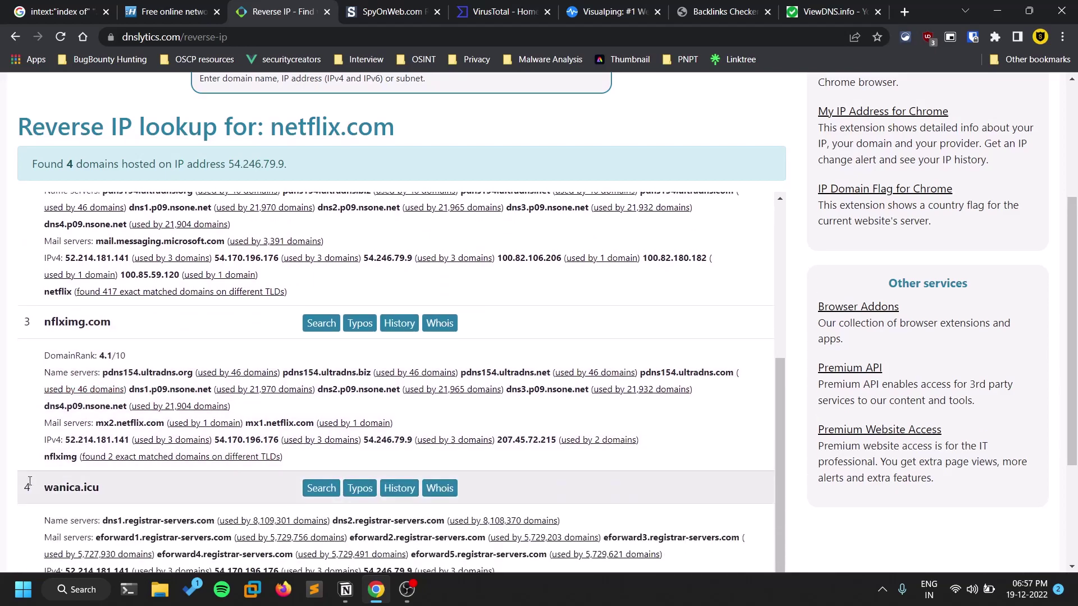
scroll(142, 414, "up", 10)
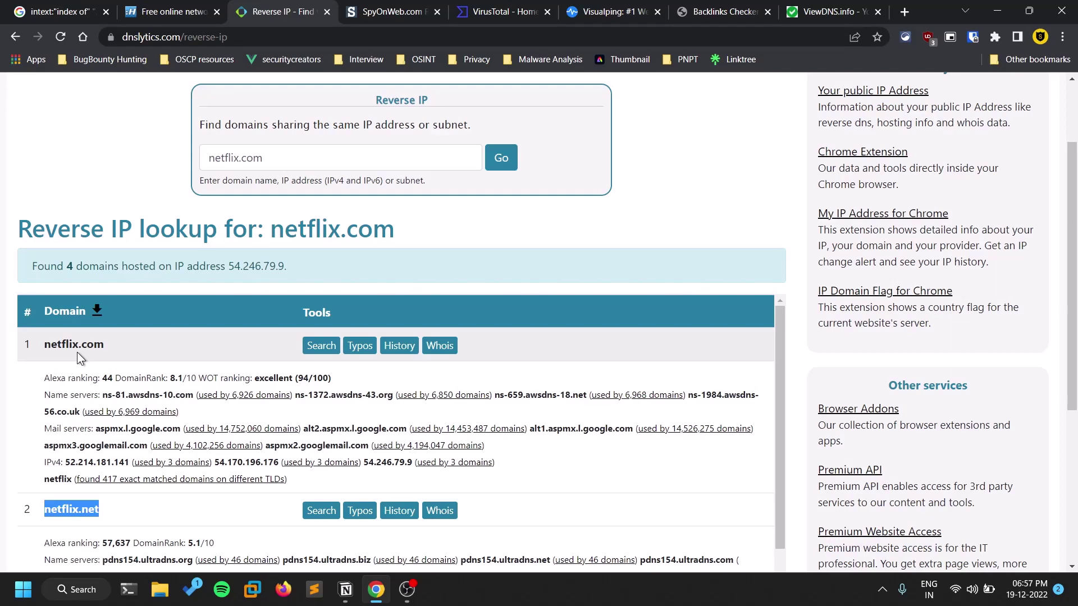
scroll(395, 204, "up", 2)
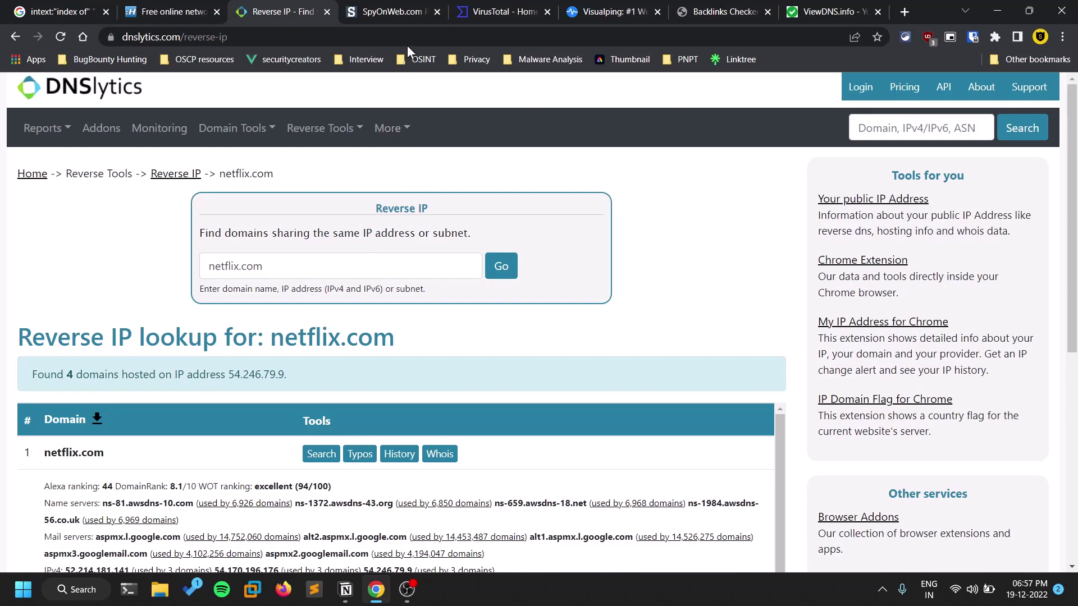
Switch to SpyOnWeb and search for websites related to netflix.com.
left_click(386, 15)
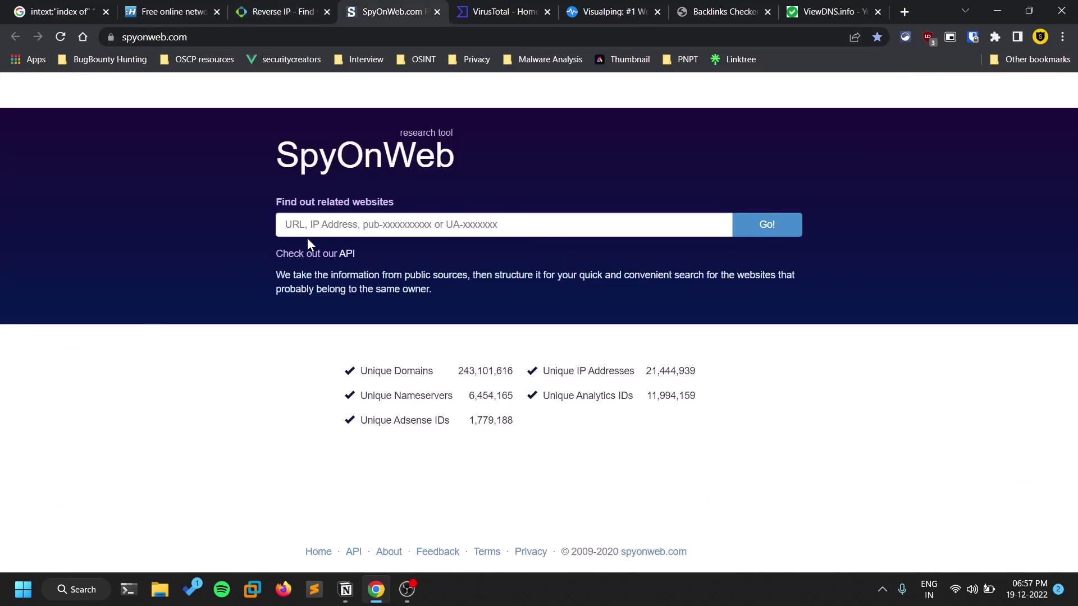
left_click(501, 220)
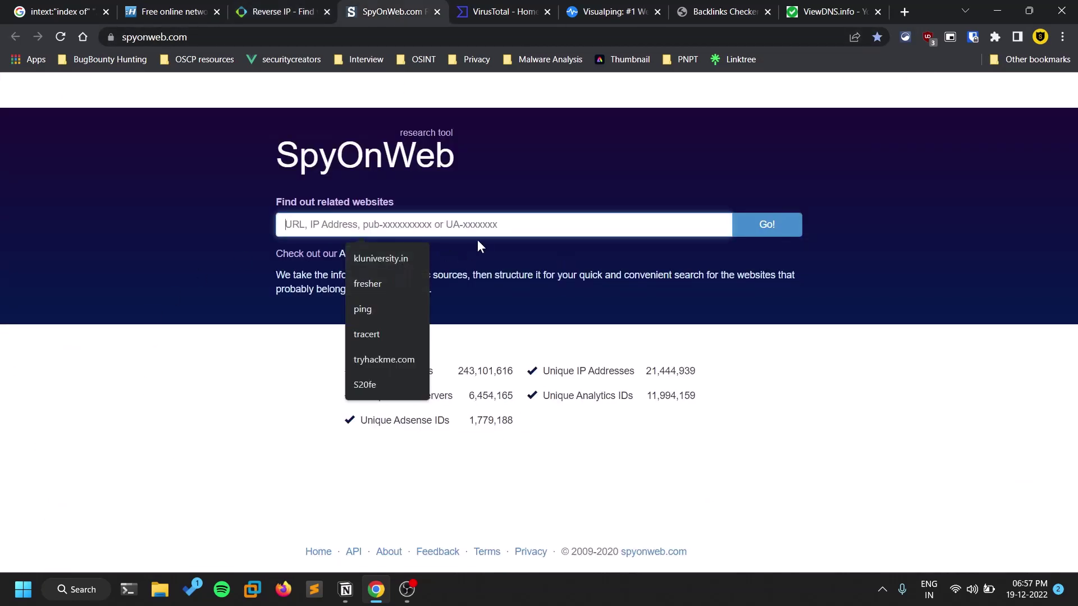
type("netflix.com")
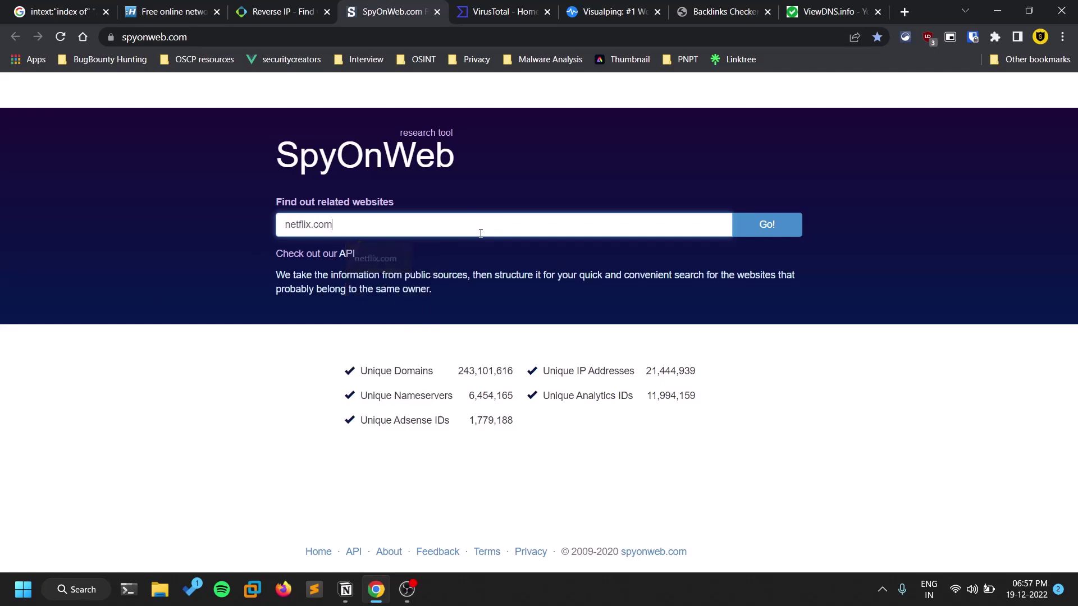
key("Return")
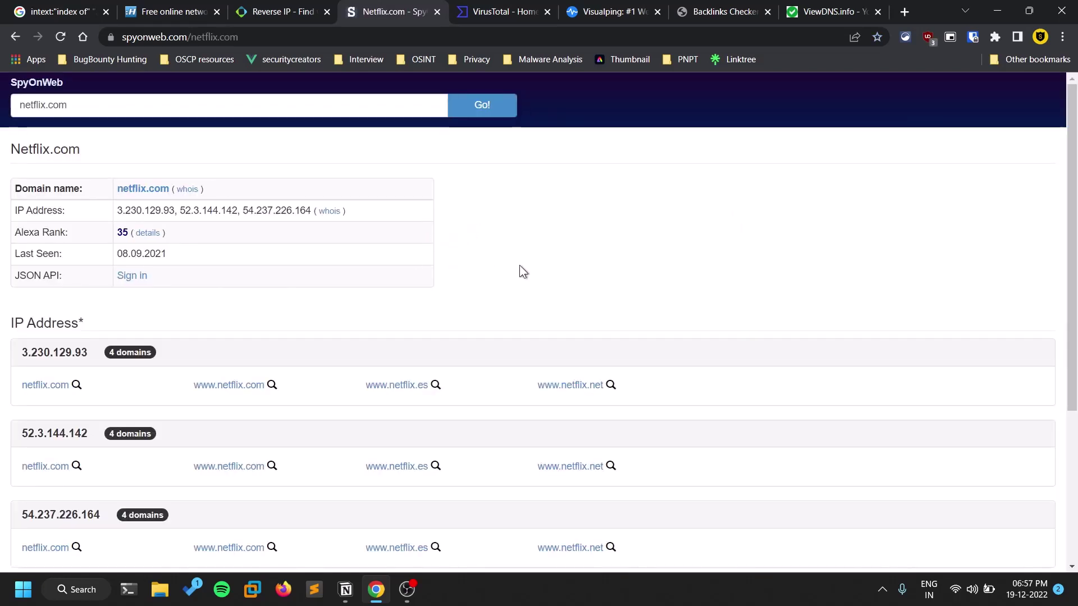
Examine the SpyOnWeb report's domain summary, the domains grouped by IP address and the DNS servers for netflix.com.
scroll(539, 265, "down", 4)
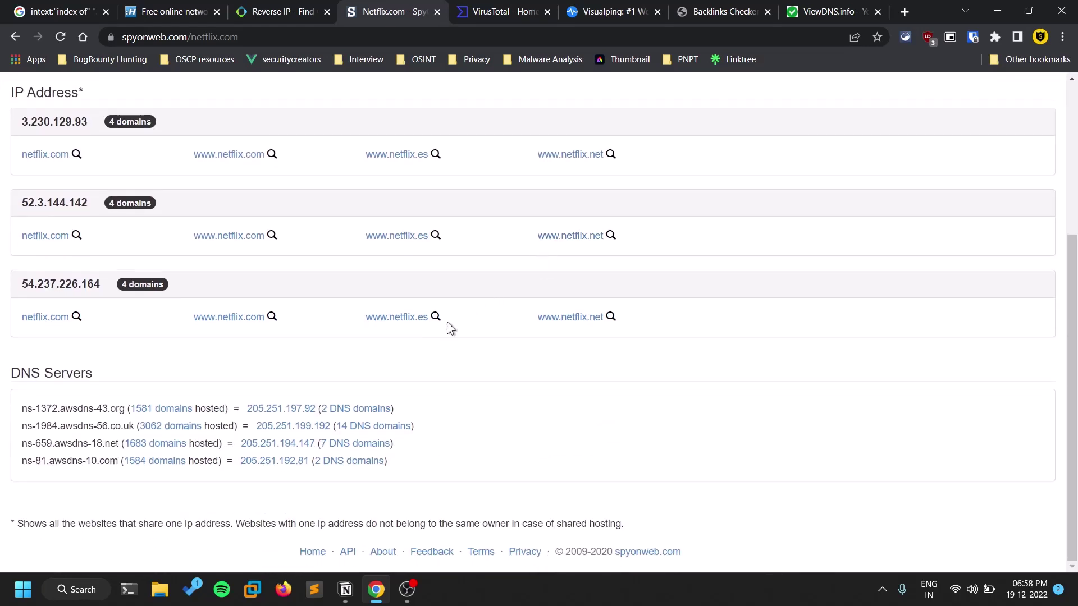
scroll(180, 373, "up", 4)
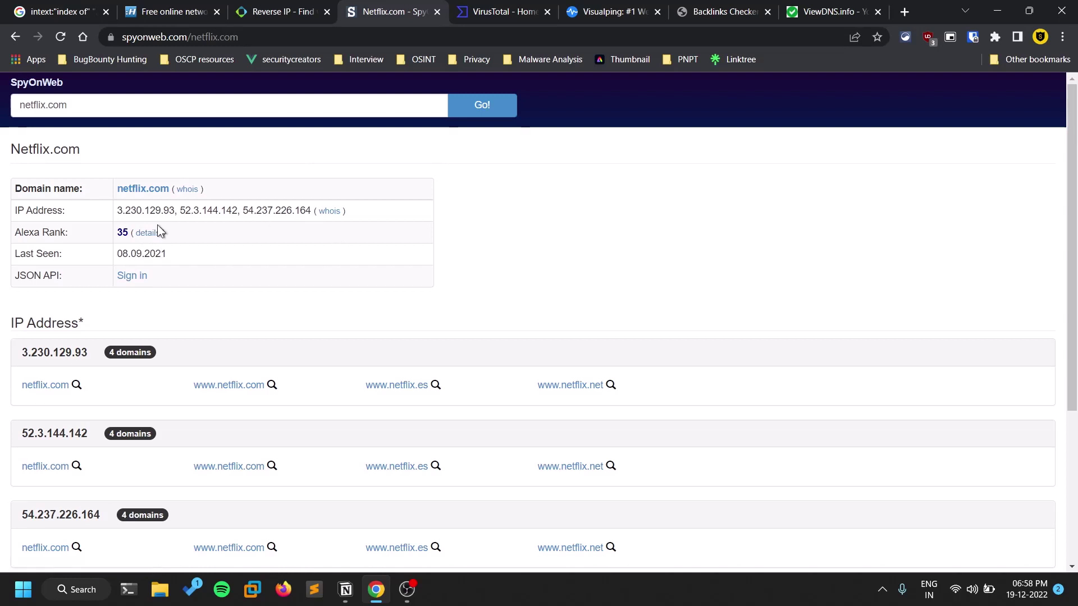
scroll(71, 352, "down", 2)
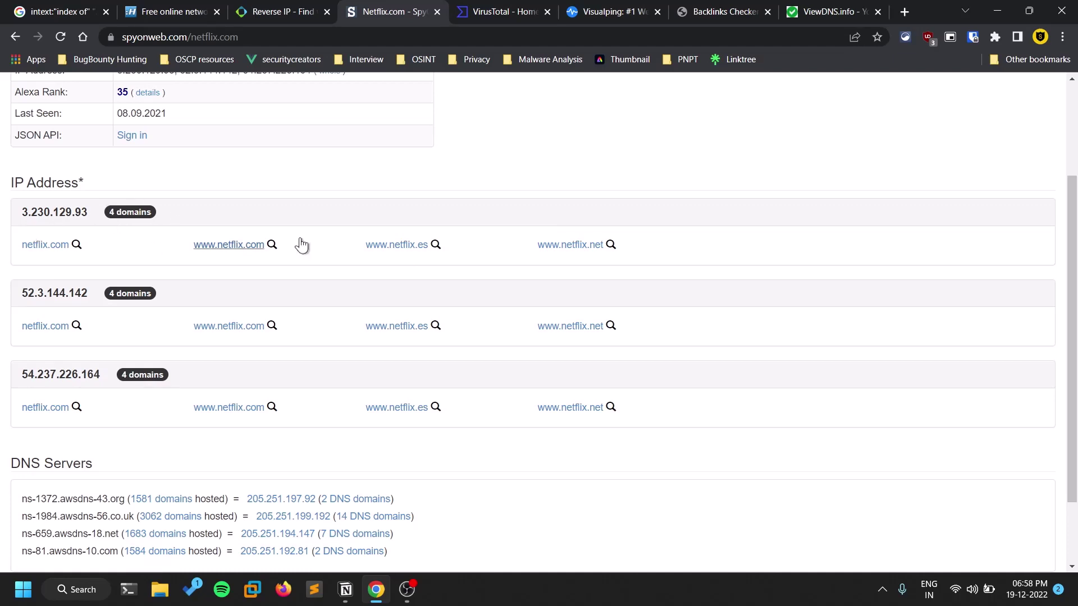
scroll(301, 245, "up", 2)
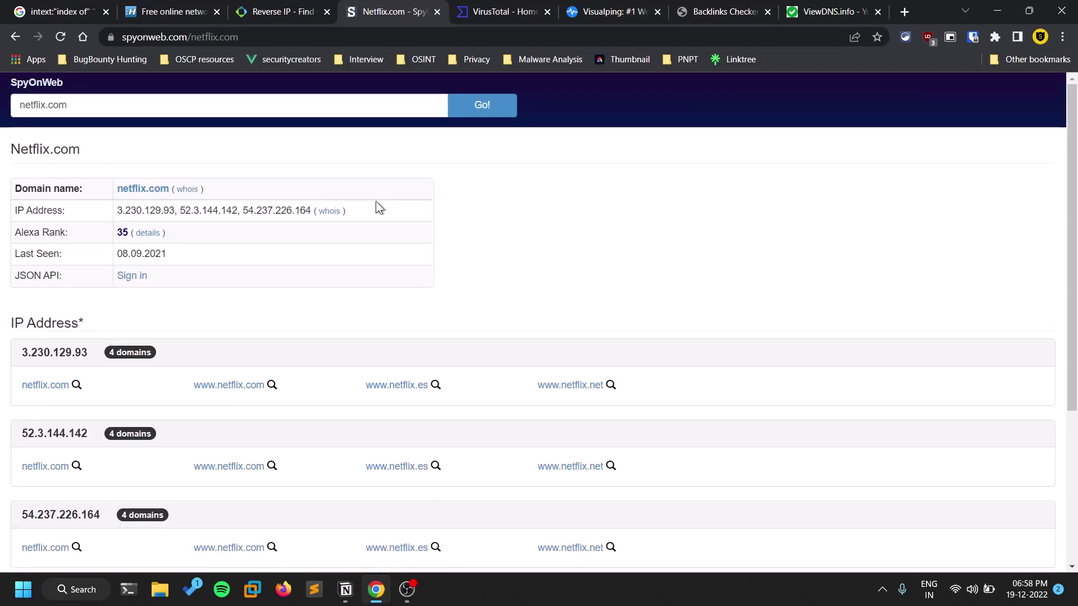
scroll(344, 241, "down", 1)
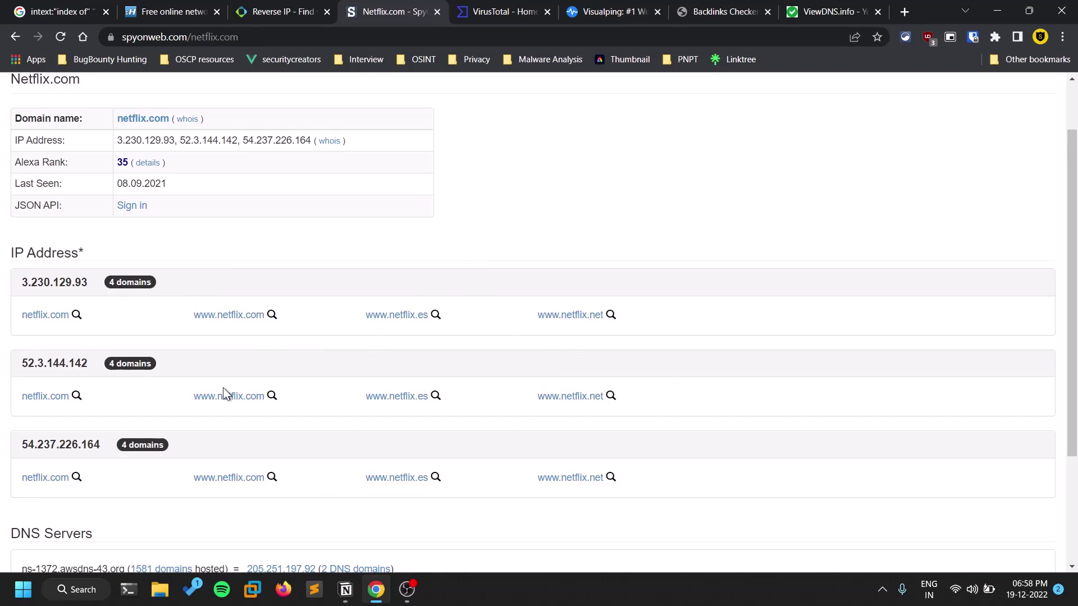
scroll(821, 392, "down", 3)
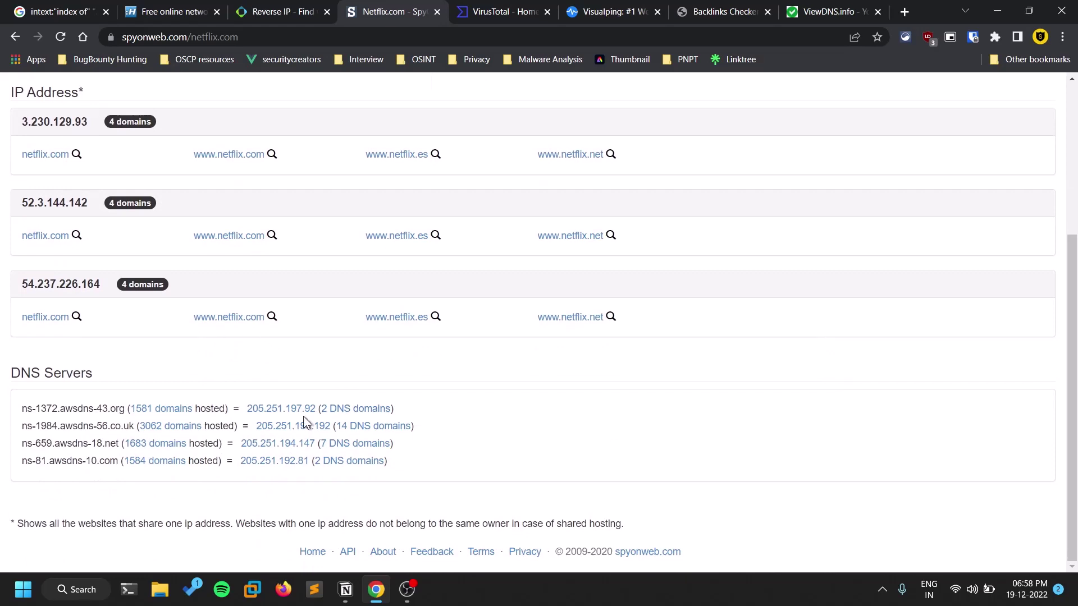
scroll(736, 339, "up", 5)
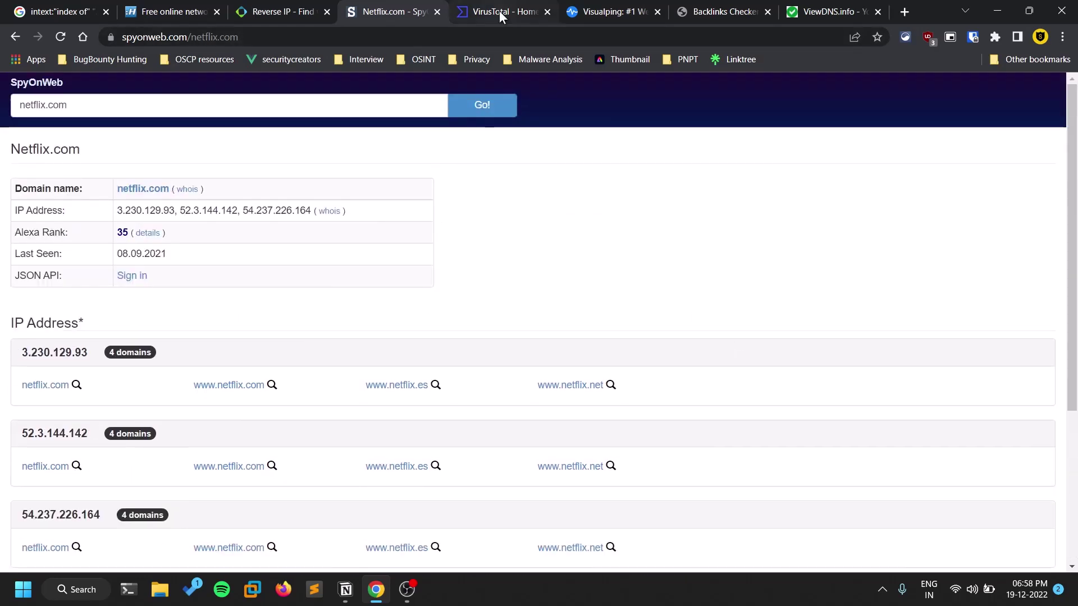
left_click(500, 12)
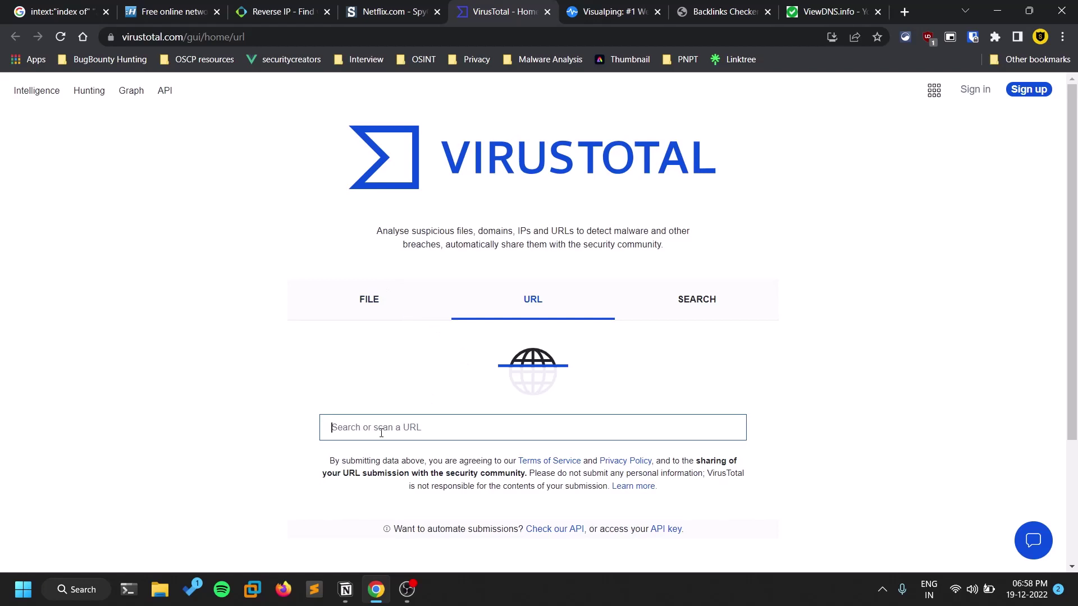
type("https://netflix.com")
key("Return")
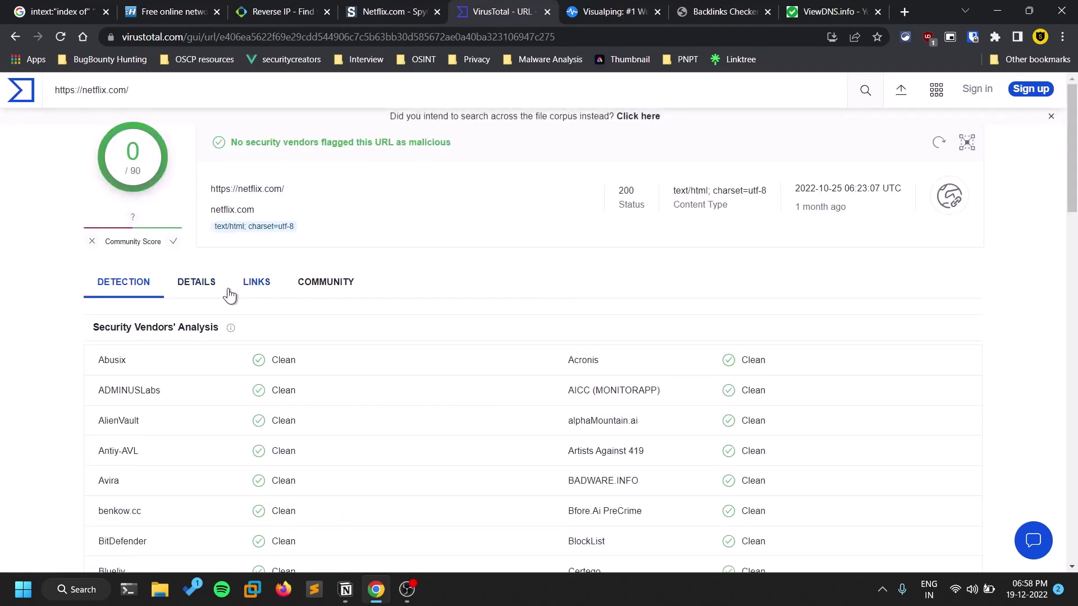
Open the details of the VirusTotal report and review the categories, HTTP response headers, HTML info, cookies and redirection chain.
left_click(190, 285)
scroll(122, 263, "down", 1)
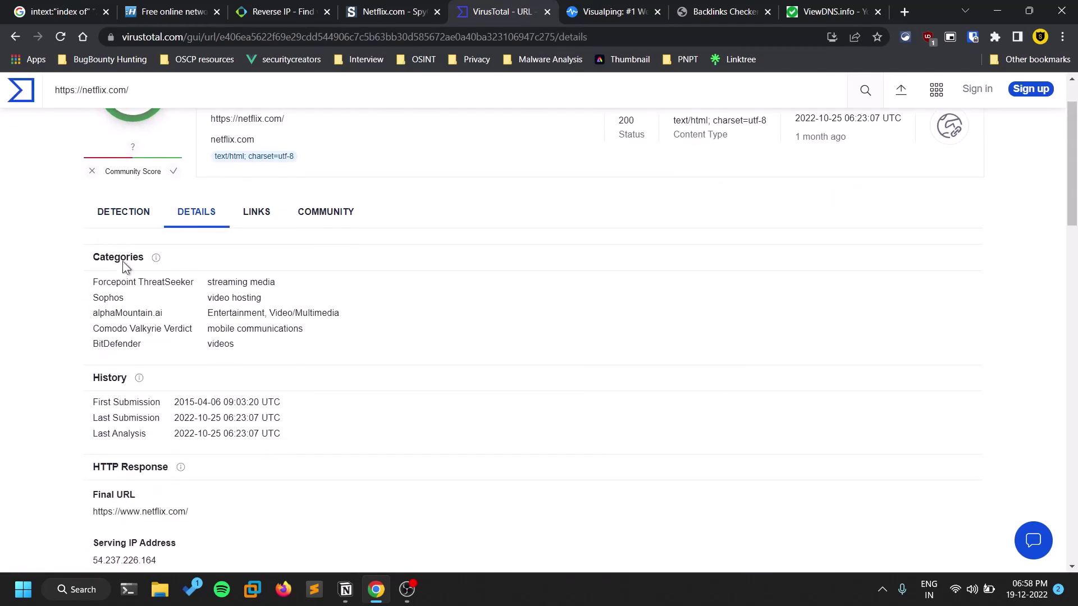
double_click(234, 285)
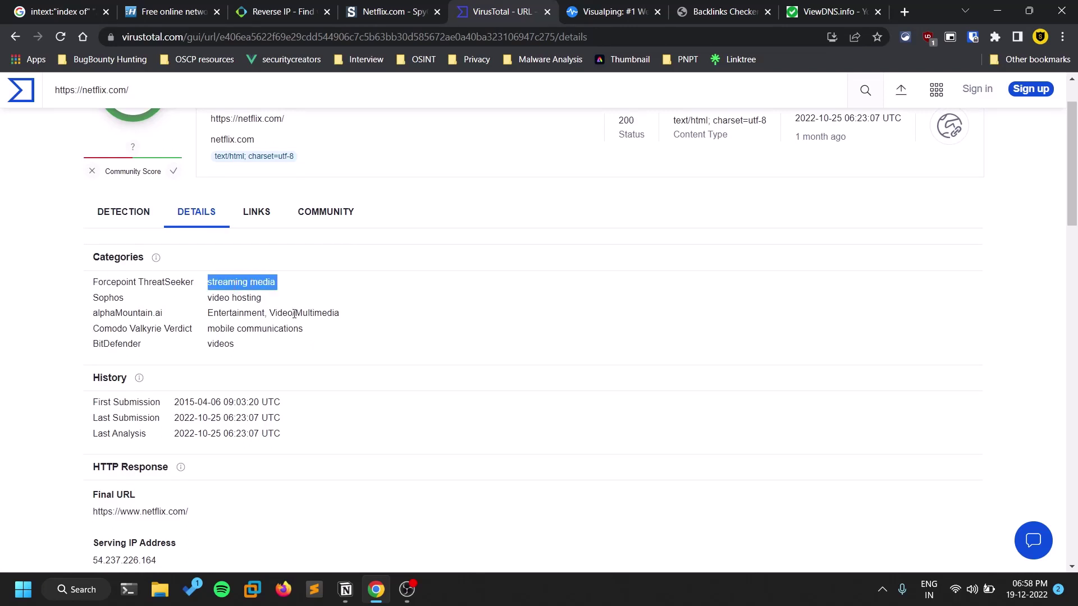
triple_click(233, 298)
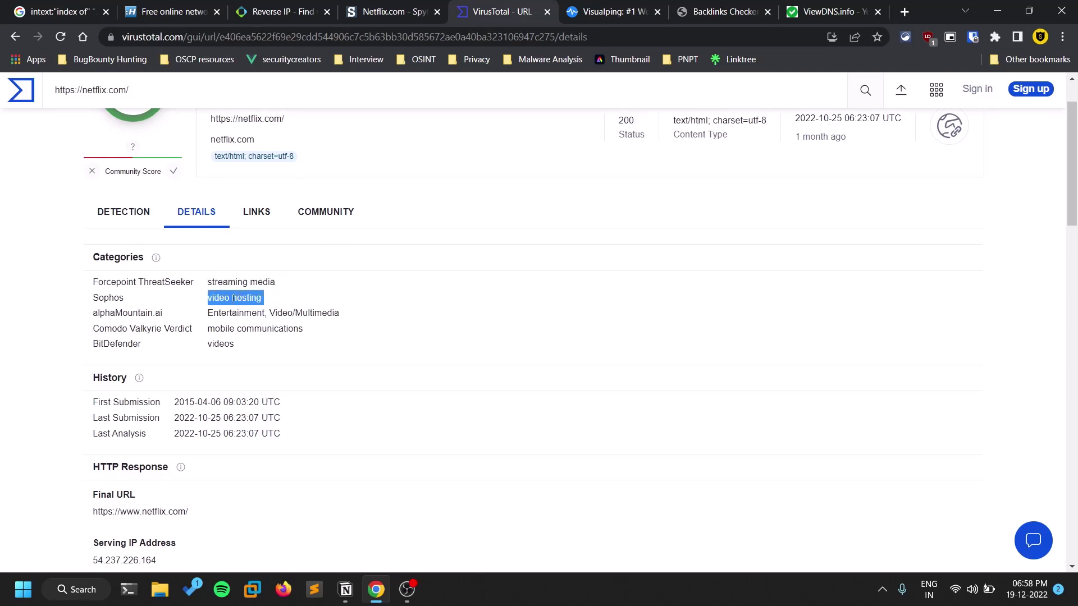
scroll(278, 270, "down", 1)
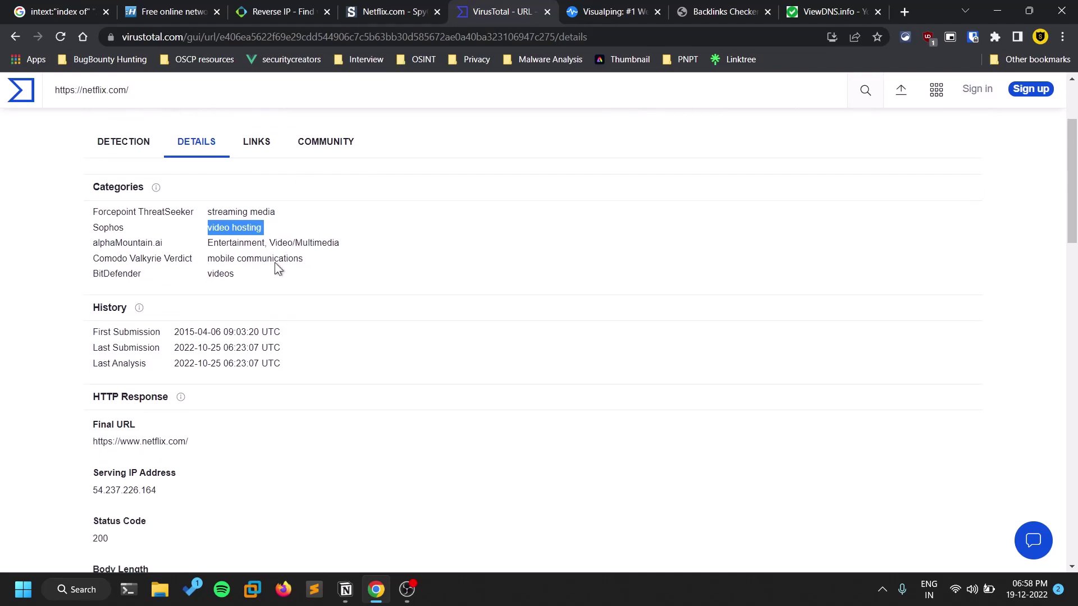
scroll(318, 306, "down", 12)
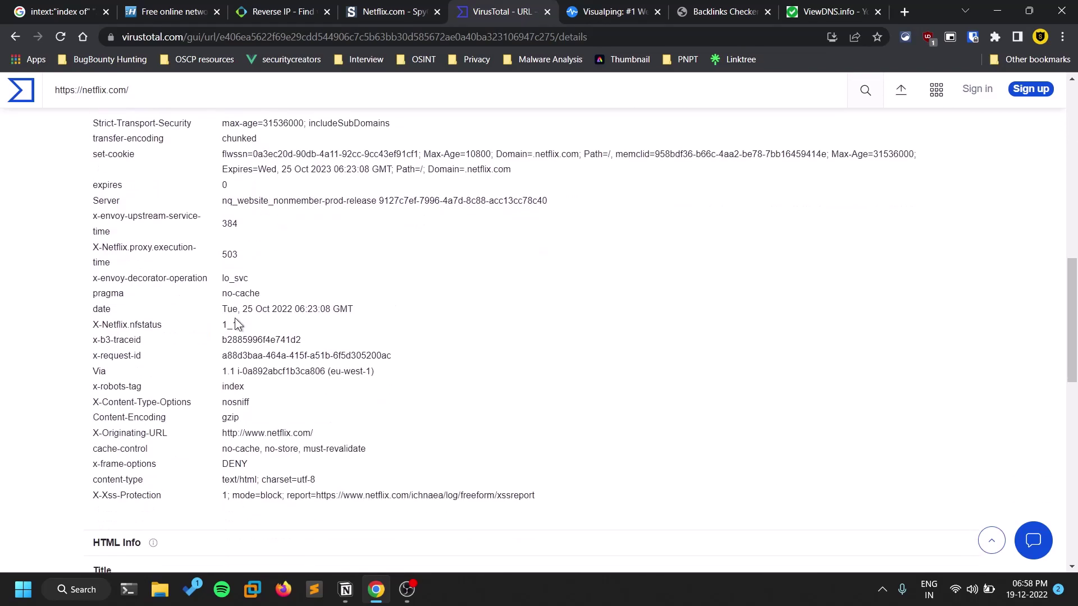
scroll(393, 331, "down", 6)
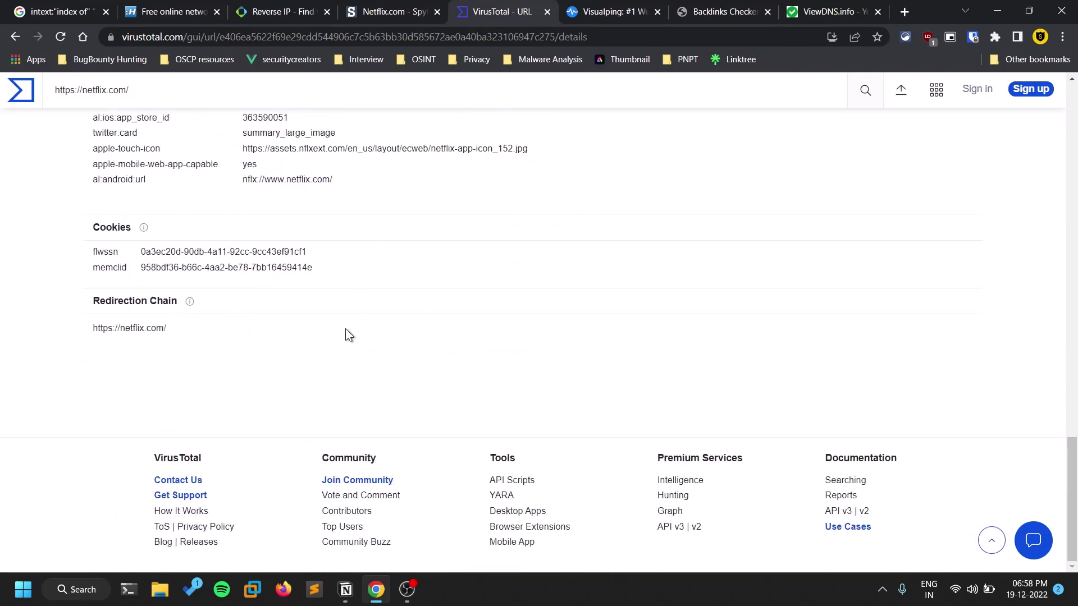
scroll(220, 332, "up", 2)
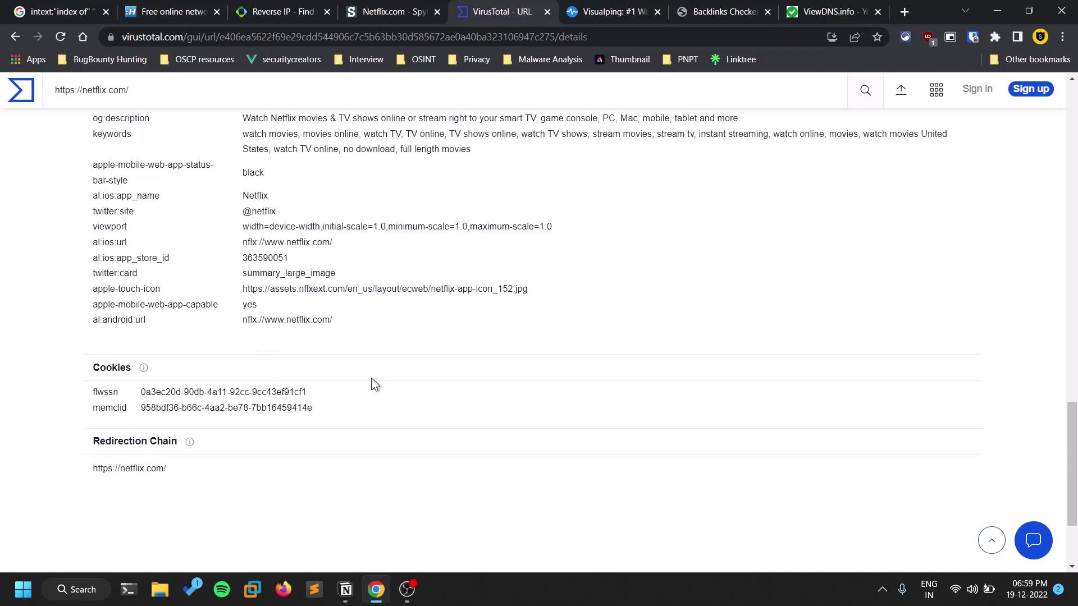
scroll(373, 384, "up", 20)
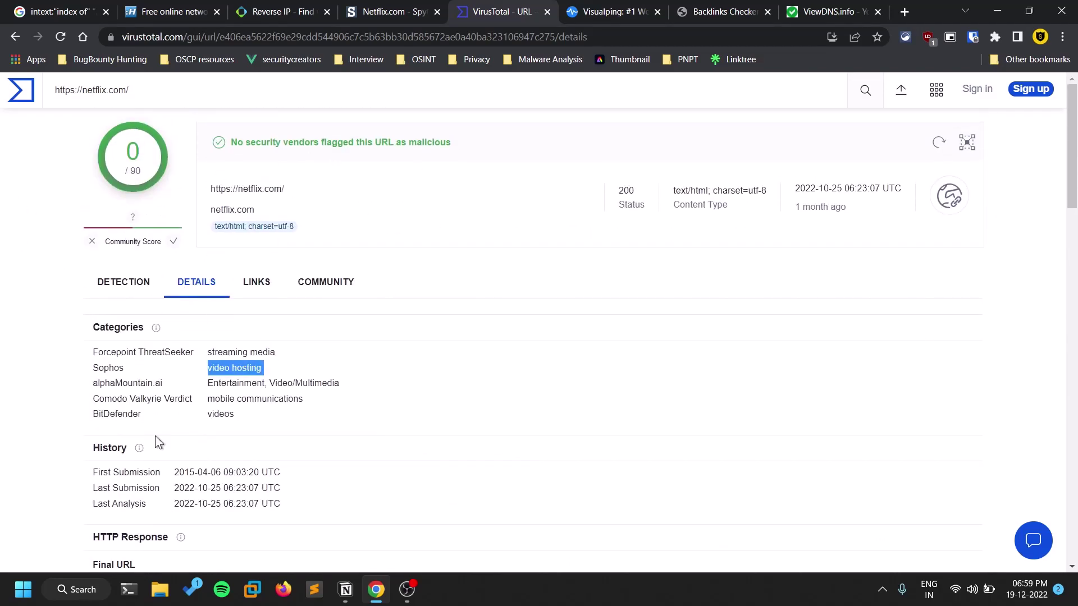
Examine the categories, submission history and HTTP response information in the VirusTotal details for netflix.com.
scroll(156, 436, "down", 3)
triple_click(259, 258)
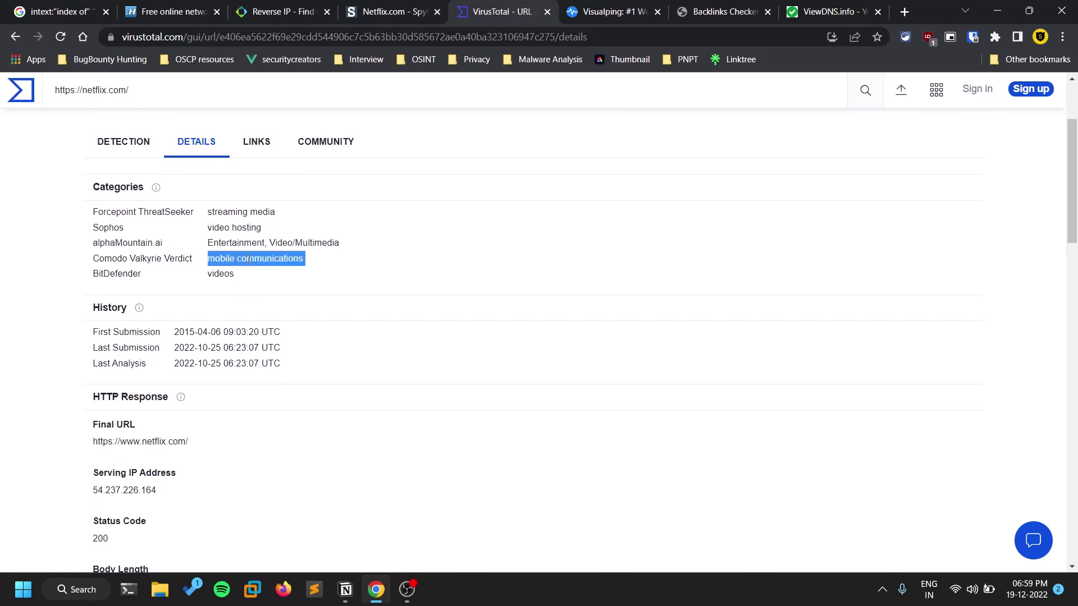
left_click(255, 278)
triple_click(251, 273)
scroll(328, 328, "down", 3)
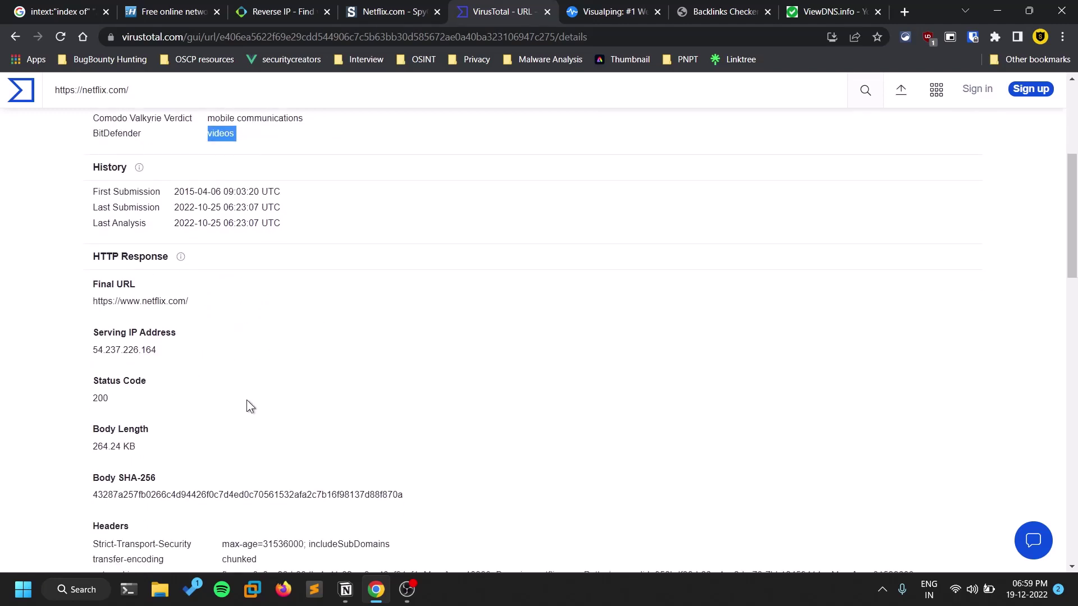
Look back at the CentralOps, SpyOnWeb and DNSlytics results for netflix.com and return to the VirusTotal report.
left_click(144, 20)
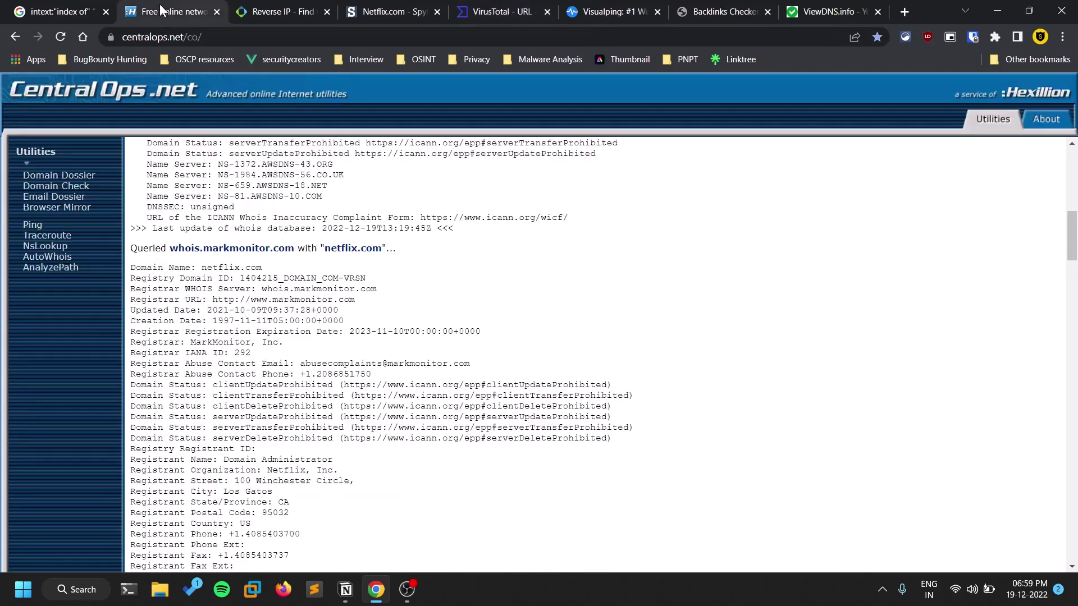
left_click(368, 19)
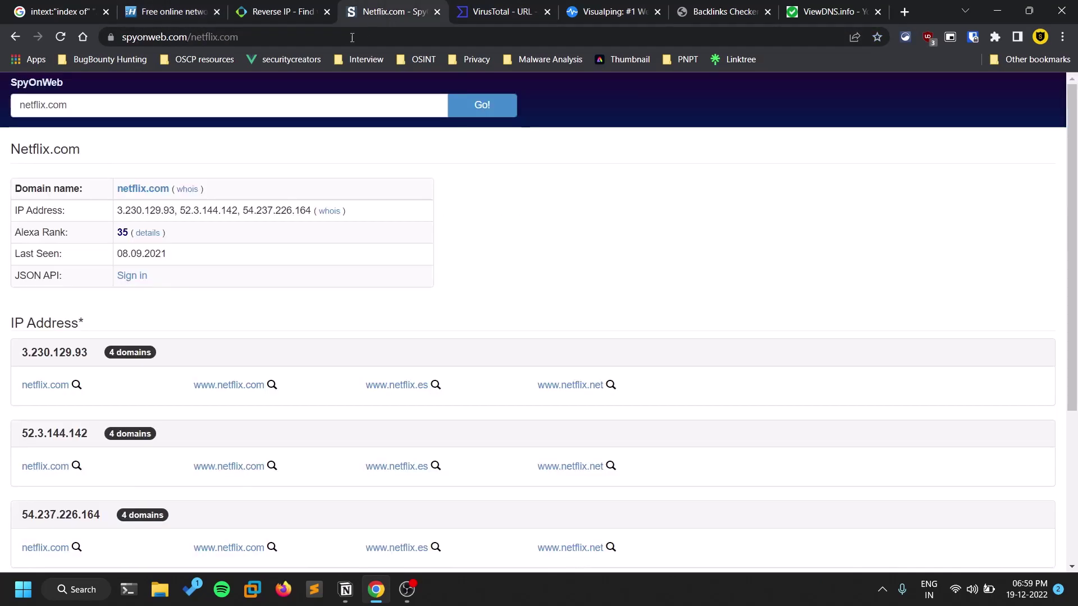
left_click(261, 15)
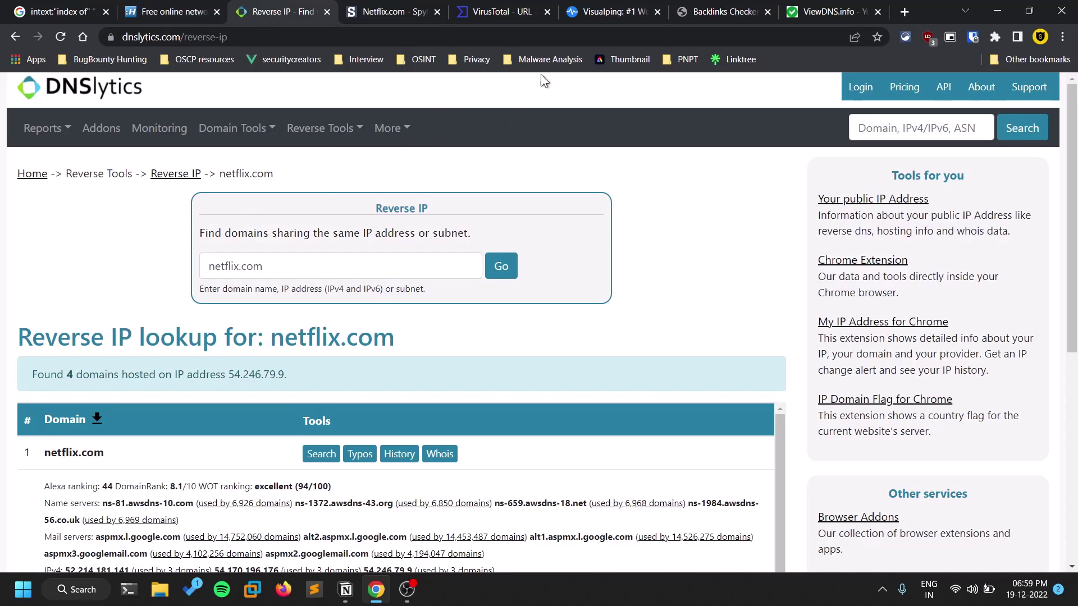
left_click(515, 7)
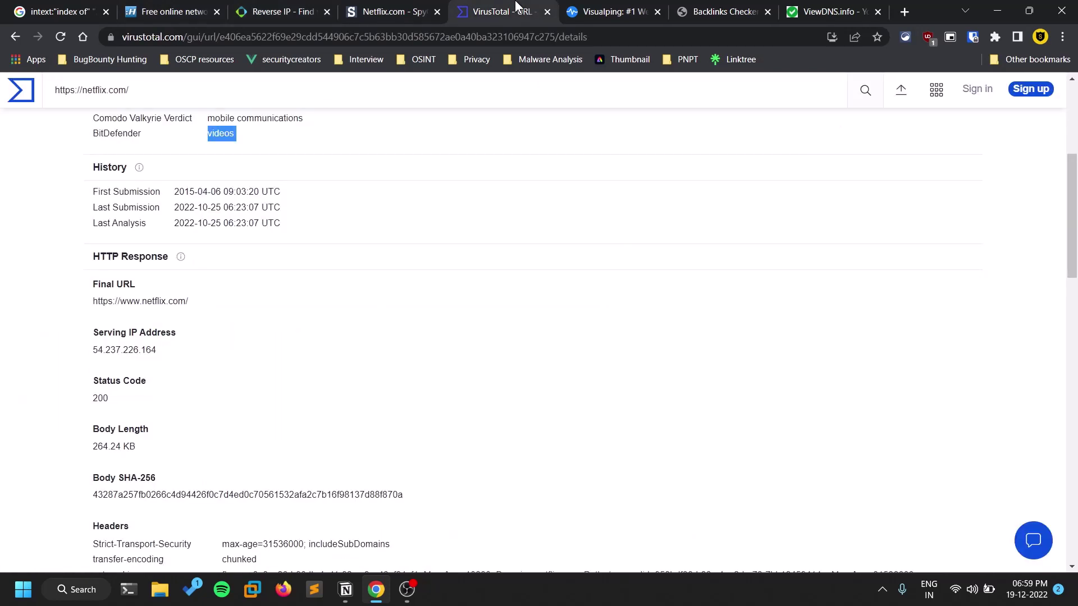
Switch to Visualping and load netflix.com as the website to monitor for changes.
left_click(585, 15)
scroll(529, 124, "down", 1)
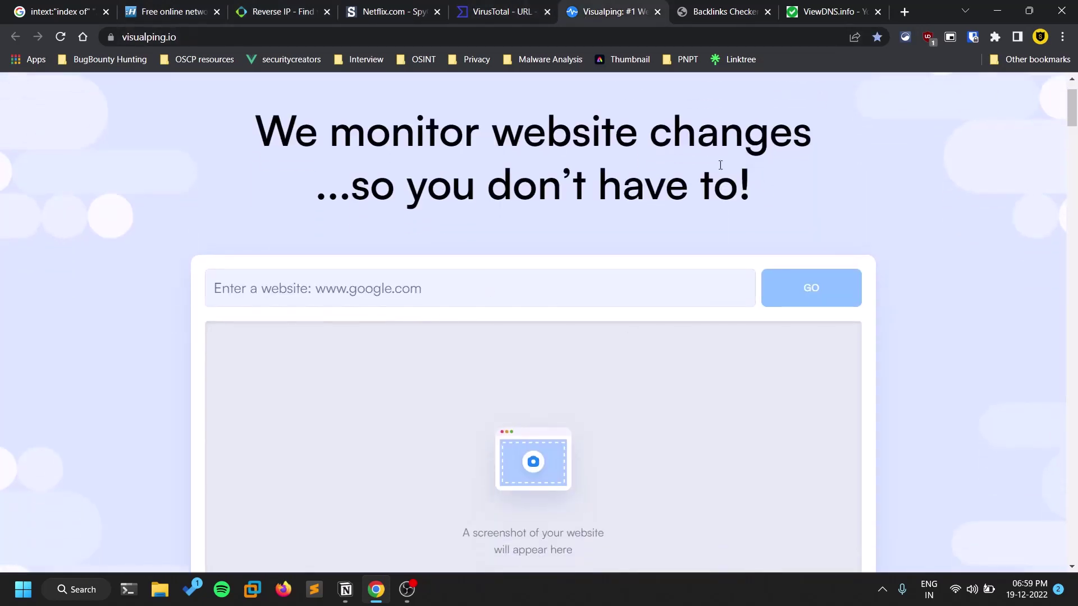
left_click(456, 286)
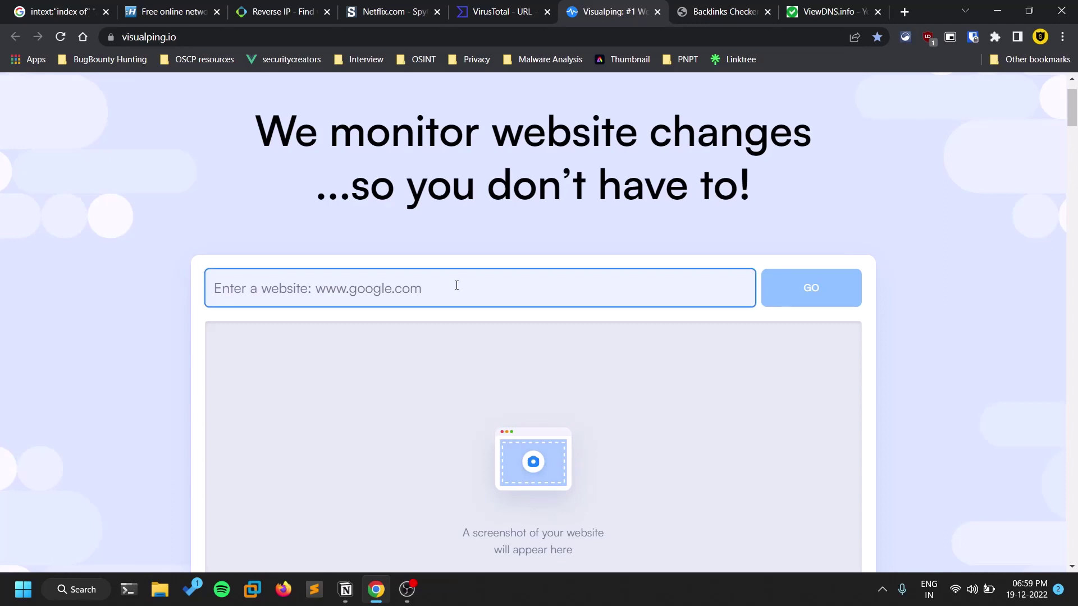
type("n")
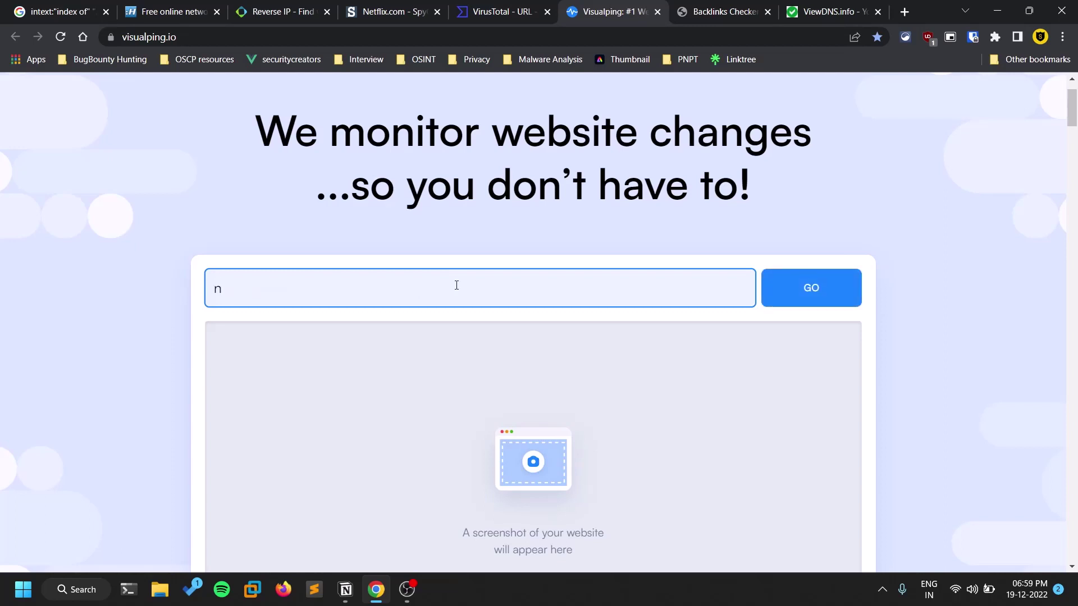
type("etflix.com")
key("Return")
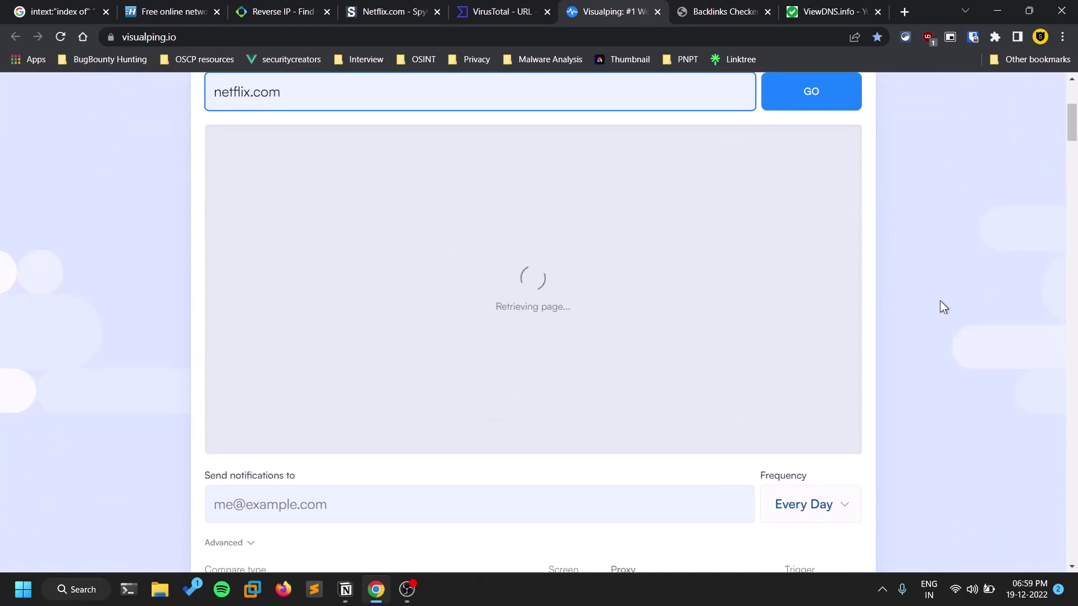
Shrink and reposition the monitored area so it closely frames the headline and Get Started sign-up form in the Netflix preview.
scroll(939, 301, "up", 2)
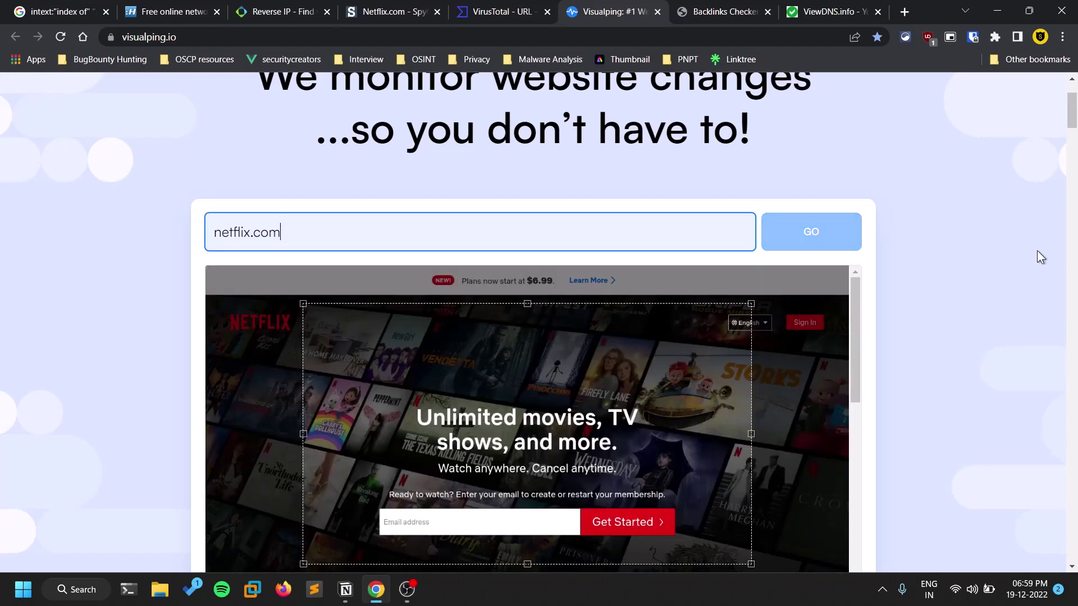
scroll(1055, 264, "down", 1)
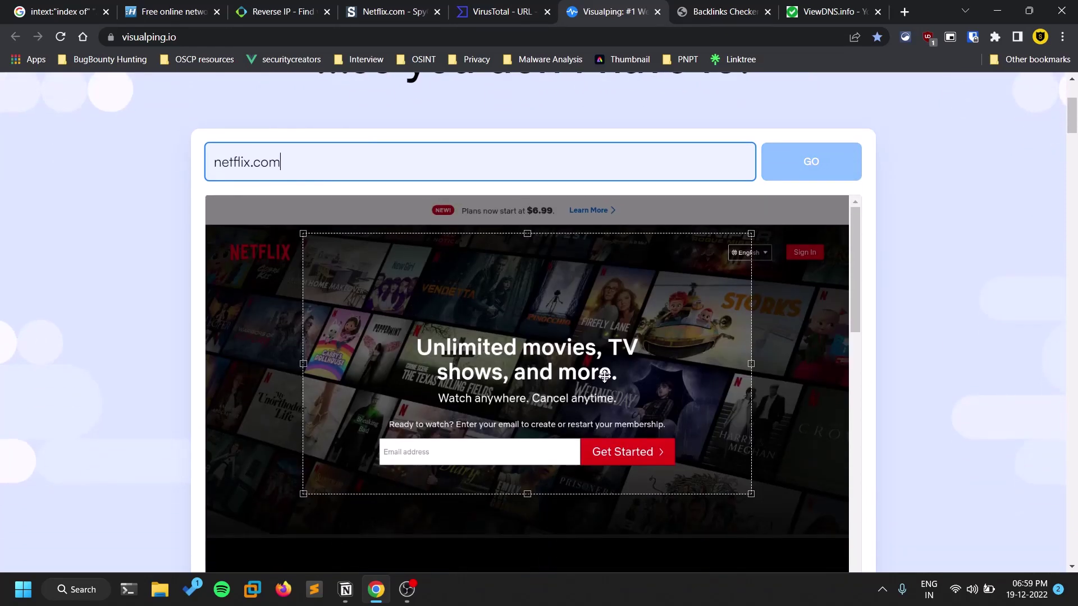
scroll(633, 362, "down", 2)
scroll(634, 362, "down", 1)
scroll(945, 363, "up", 2)
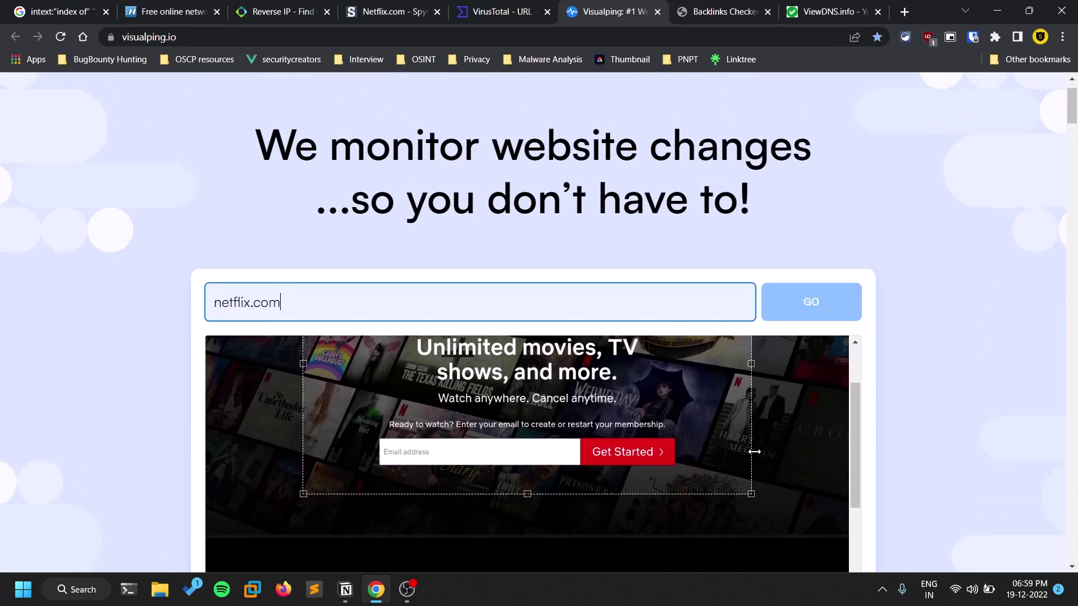
scroll(1030, 392, "down", 2)
scroll(1030, 392, "down", 1)
scroll(742, 387, "up", 2)
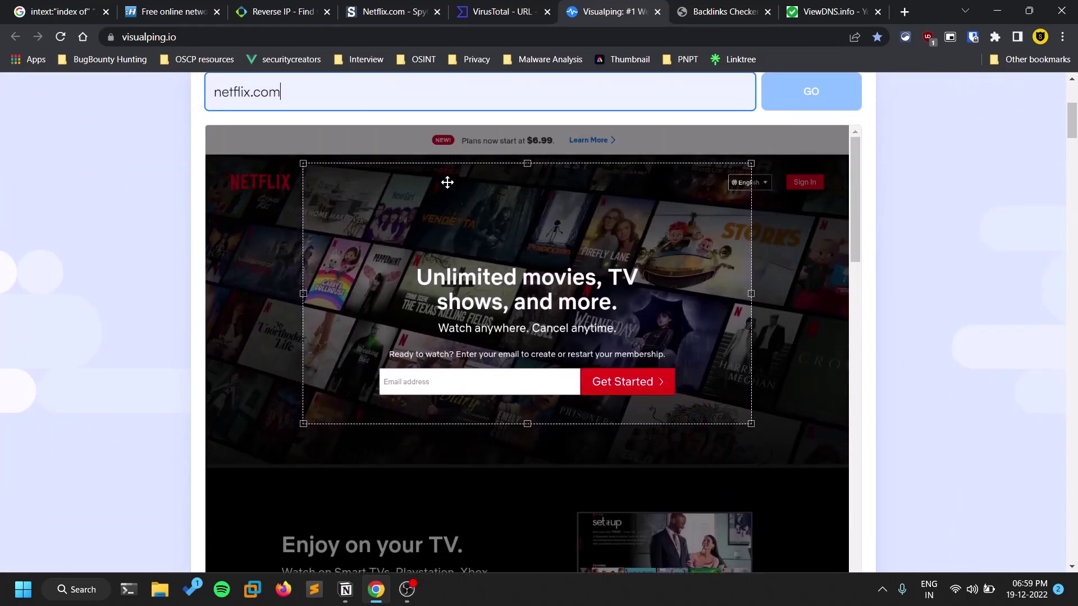
left_click_drag(495, 253, 494, 279)
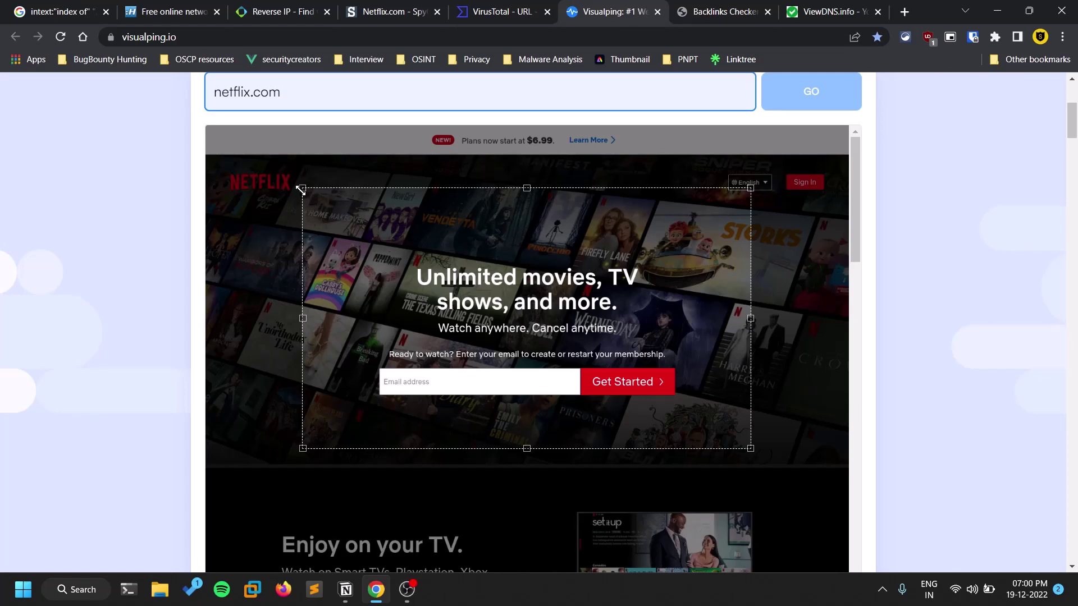
left_click_drag(301, 190, 359, 238)
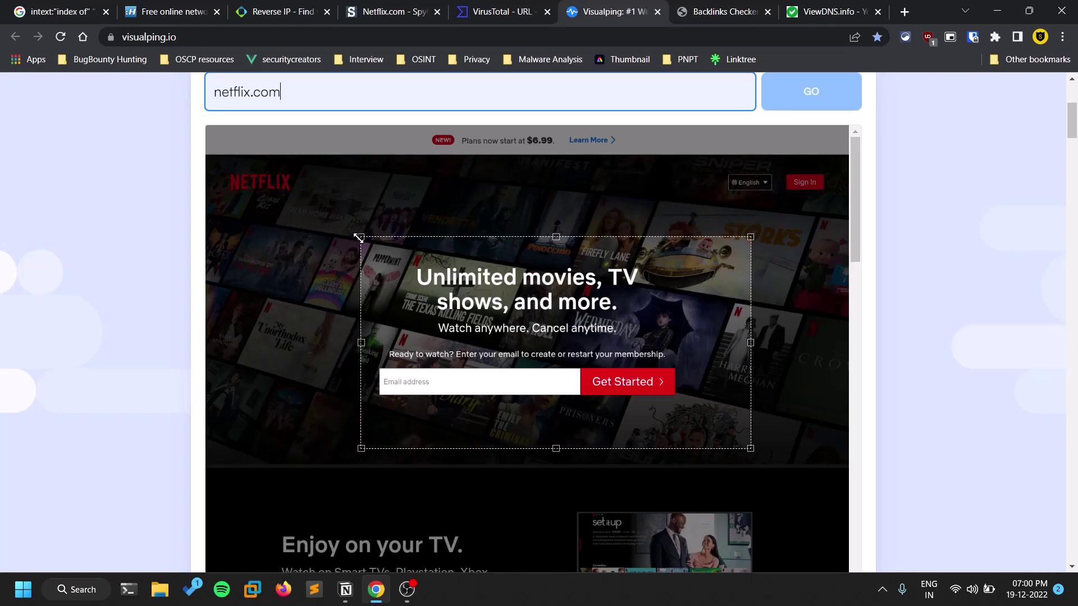
left_click_drag(750, 343, 685, 343)
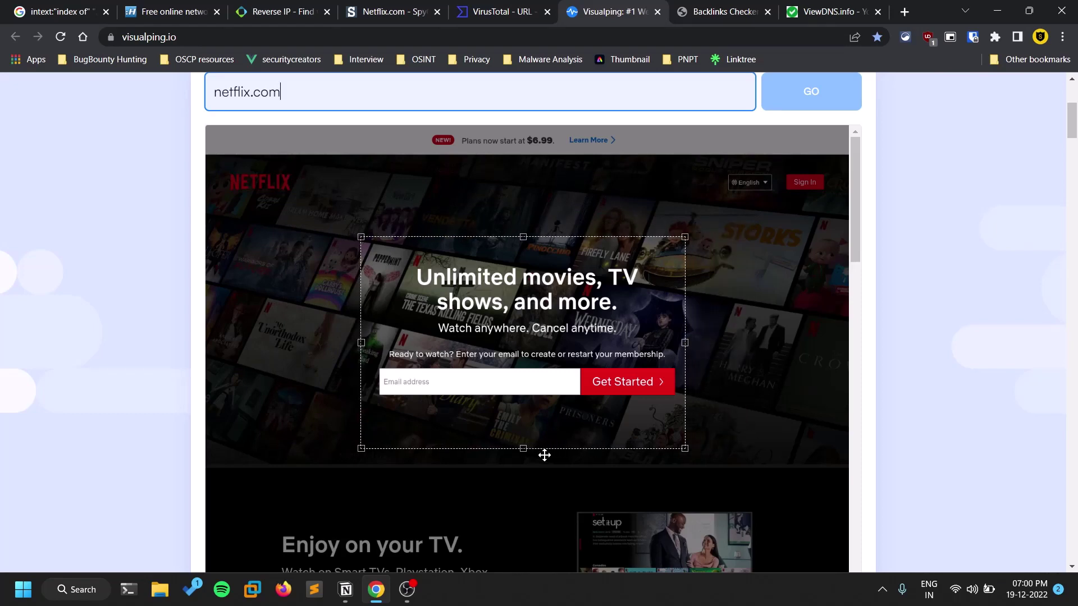
left_click_drag(524, 449, 528, 418)
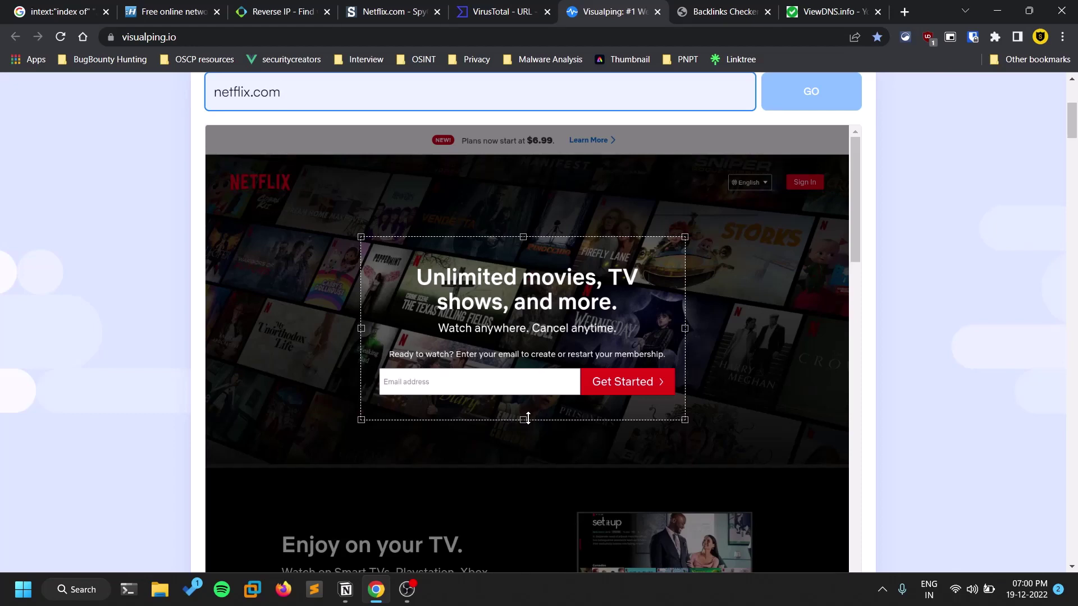
mouse_move(539, 295)
left_mouse_down()
mouse_move(729, 192)
mouse_move(534, 336)
mouse_move(545, 306)
left_mouse_up()
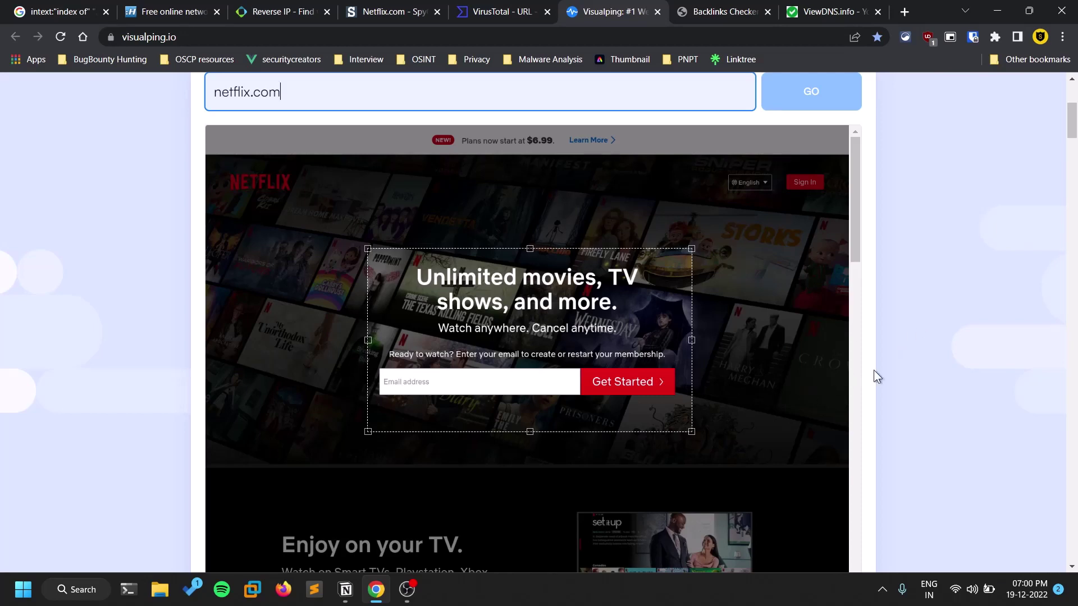
Review the notification e-mail field, the monitoring frequency choices and the comparison options of the Netflix monitoring job.
scroll(967, 370, "down", 5)
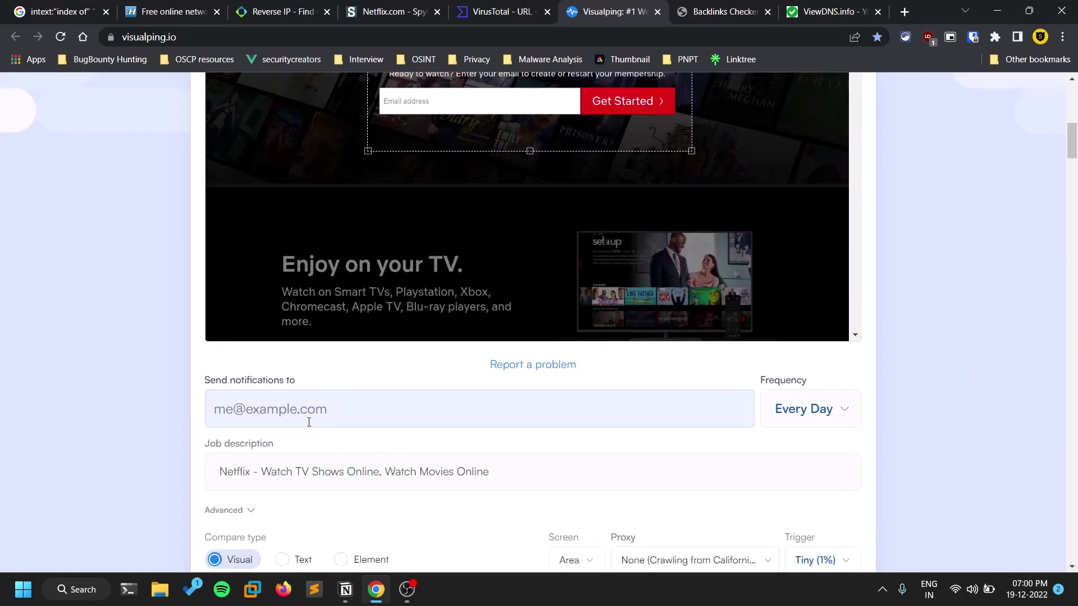
left_click(505, 399)
left_click(285, 408)
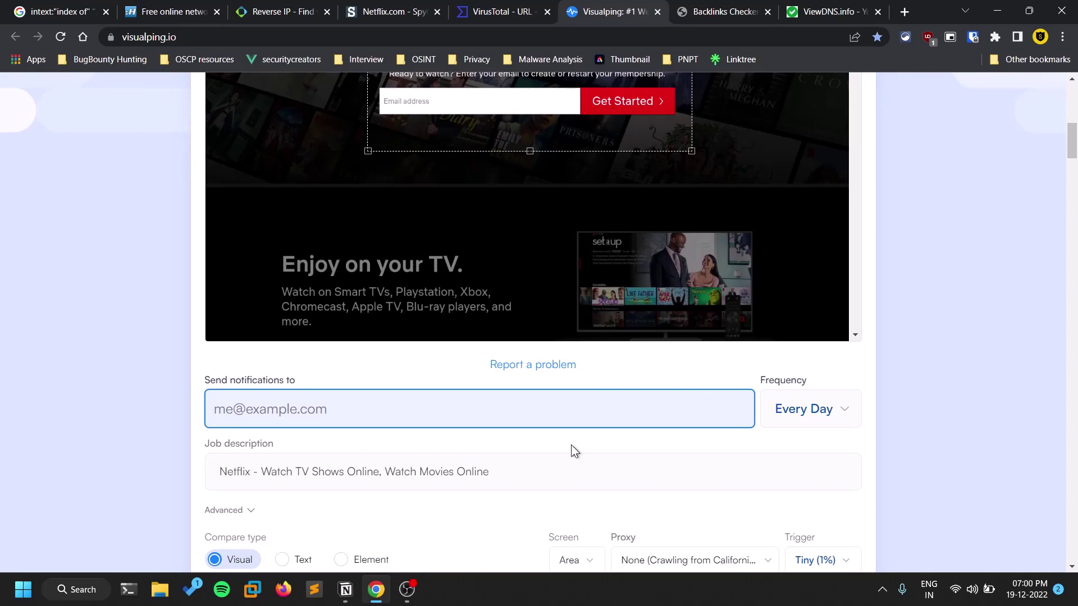
scroll(1061, 429, "up", 3)
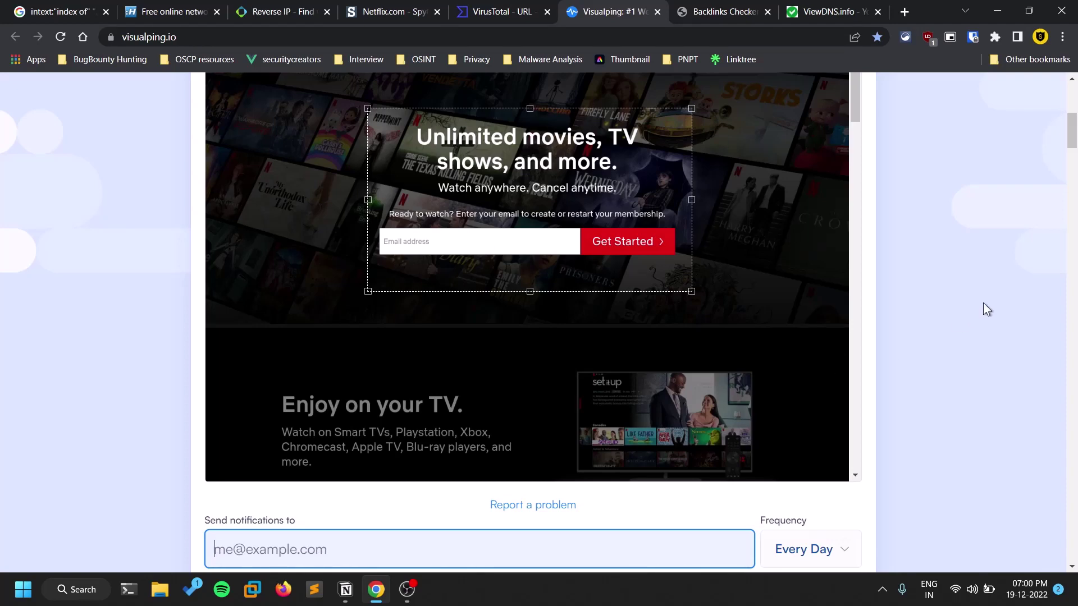
scroll(982, 304, "down", 3)
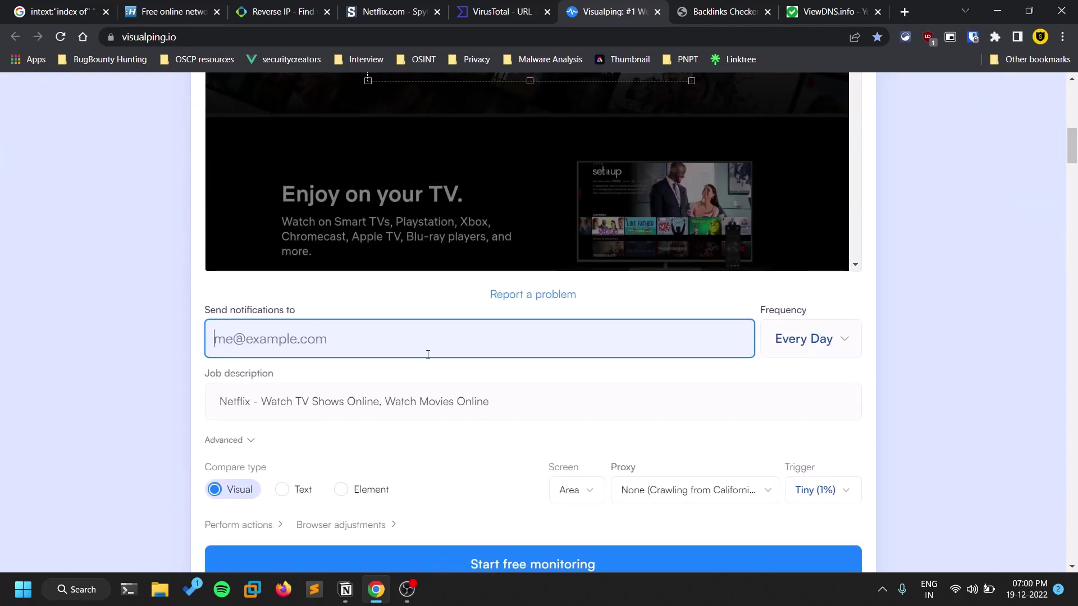
left_click(825, 345)
scroll(819, 443, "down", 2)
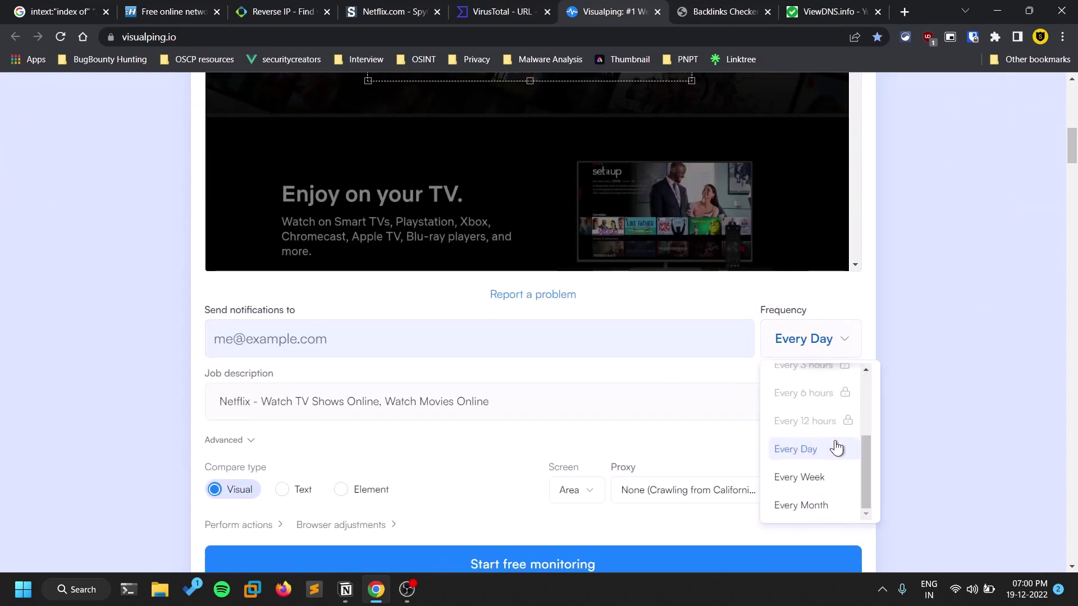
scroll(836, 447, "down", 3)
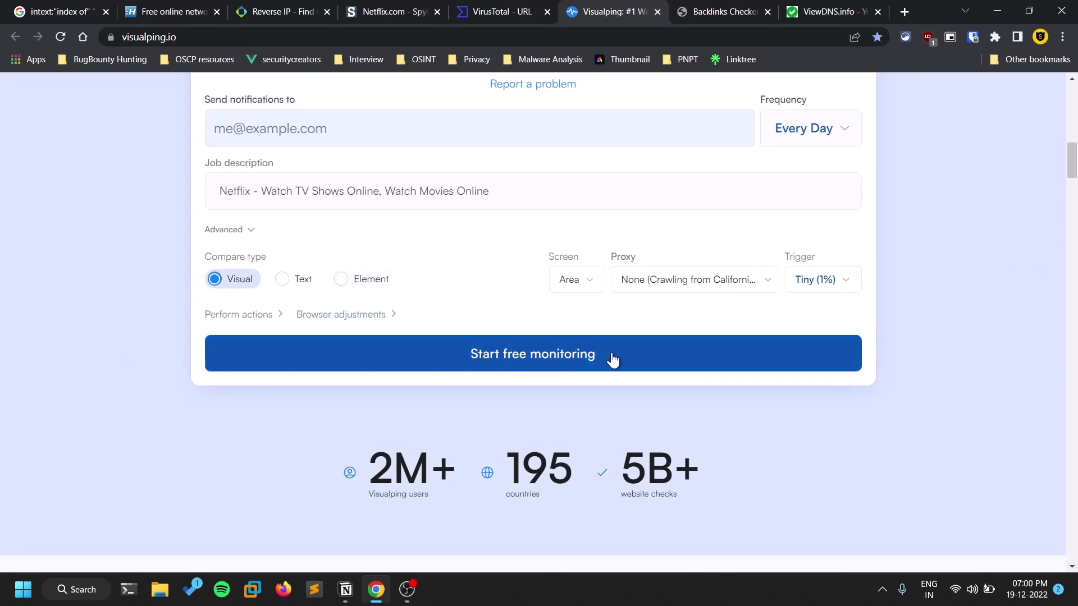
left_click(597, 345)
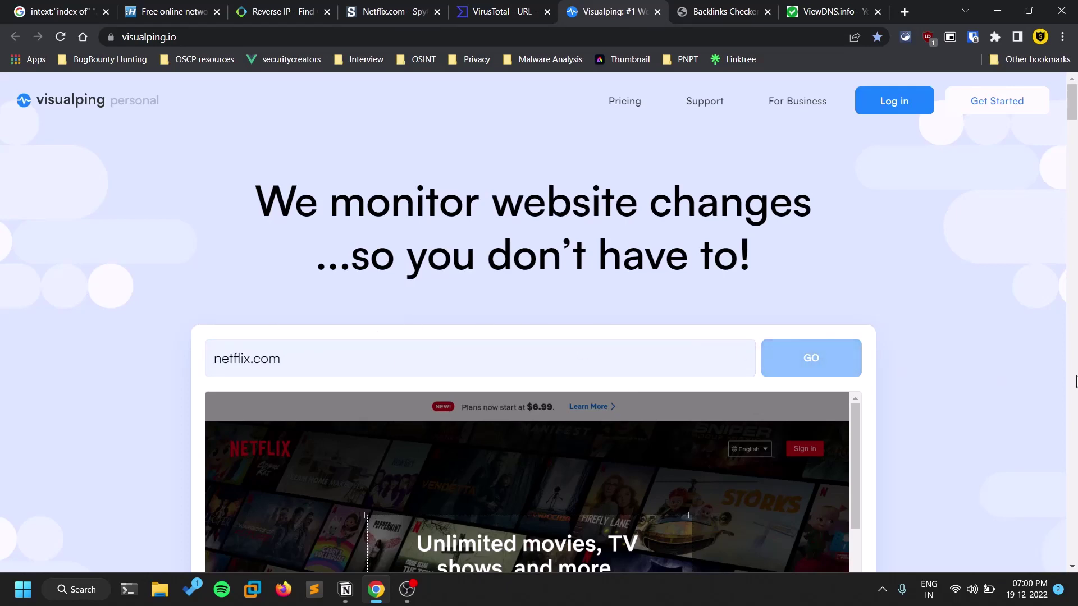
left_click(732, 15)
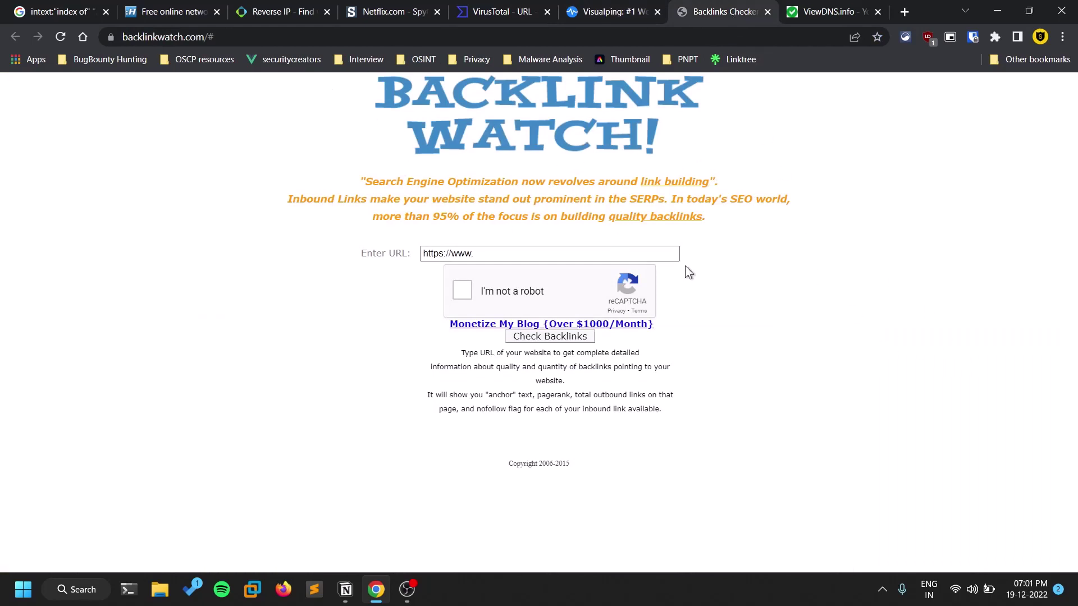
double_click(449, 196)
left_click(450, 196)
left_click(500, 254)
left_click(525, 282)
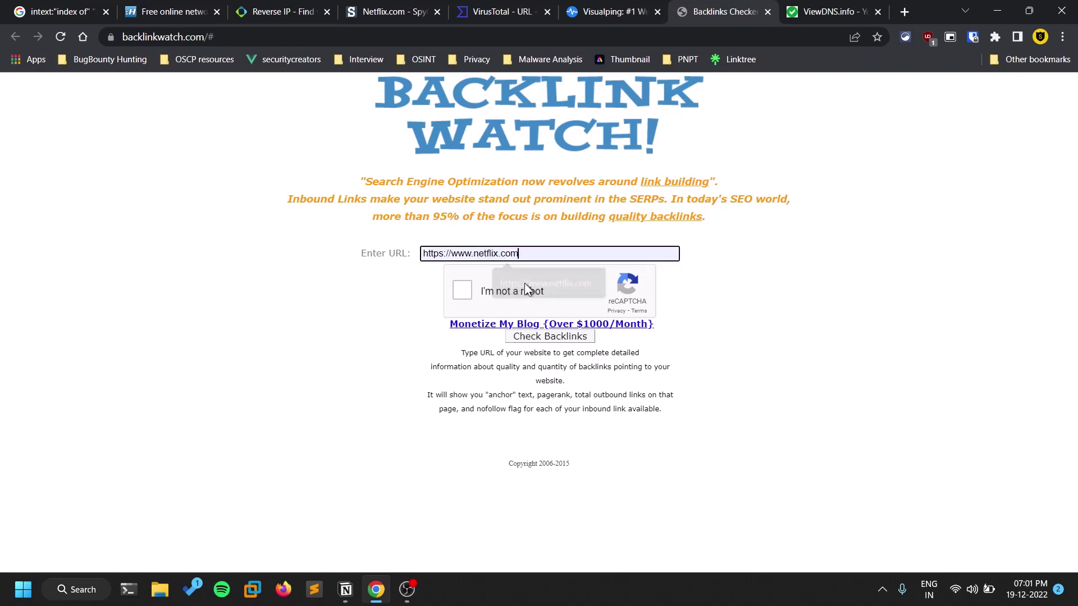
left_click(459, 293)
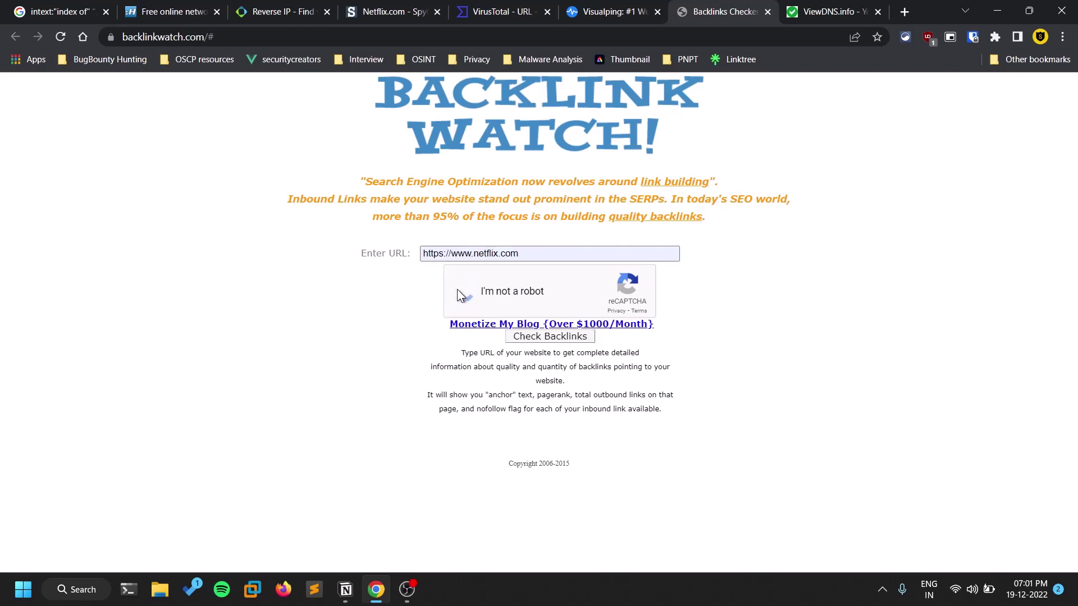
left_click(560, 337)
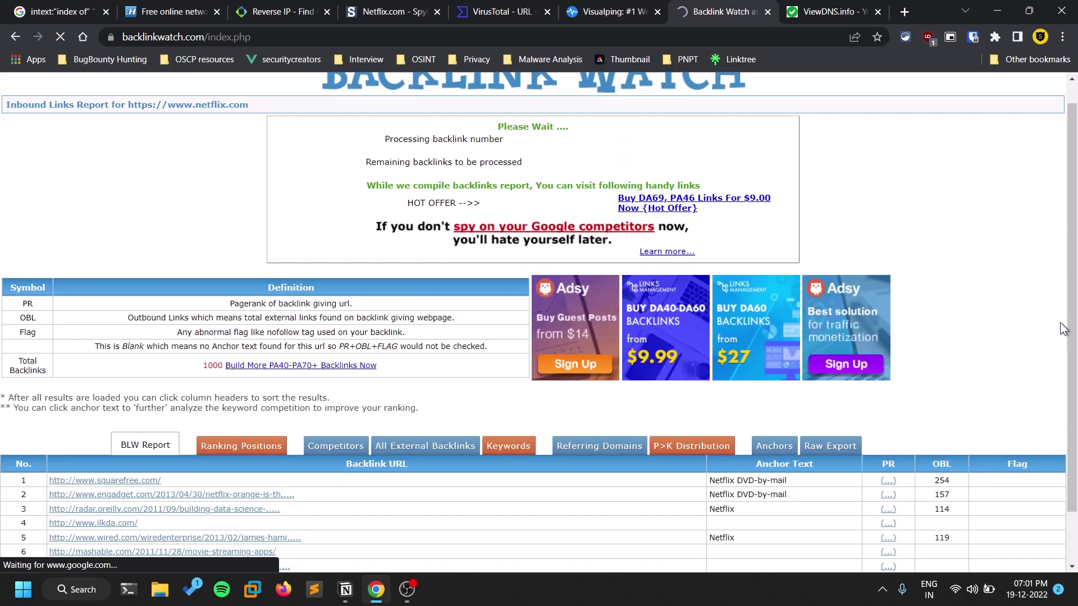
scroll(952, 368, "down", 1)
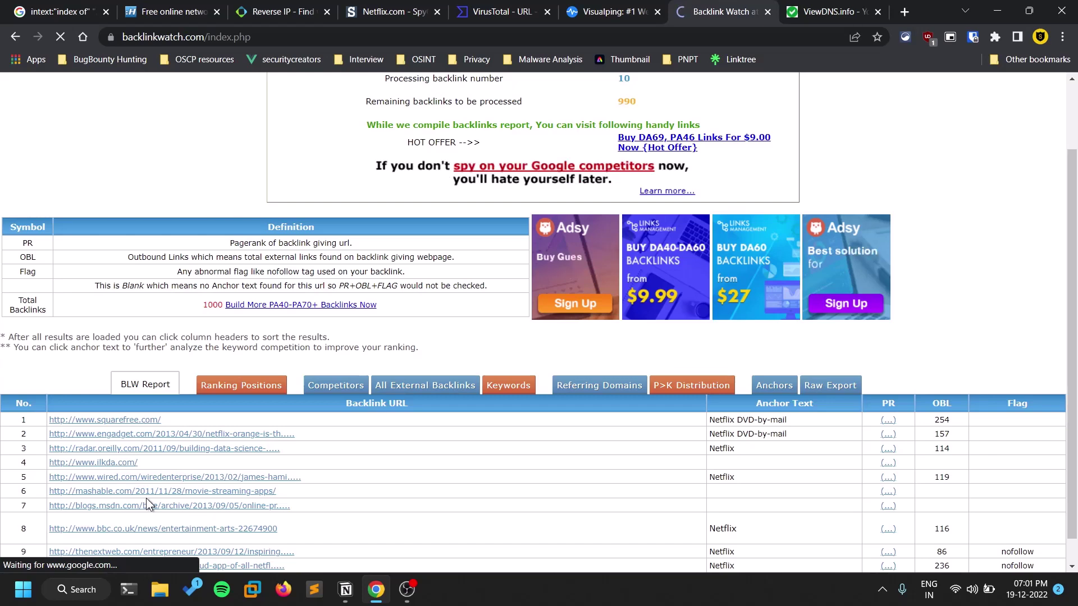
Switch to ViewDNS.info and look through its available domain, IP and DNS lookup tools.
left_click(831, 11)
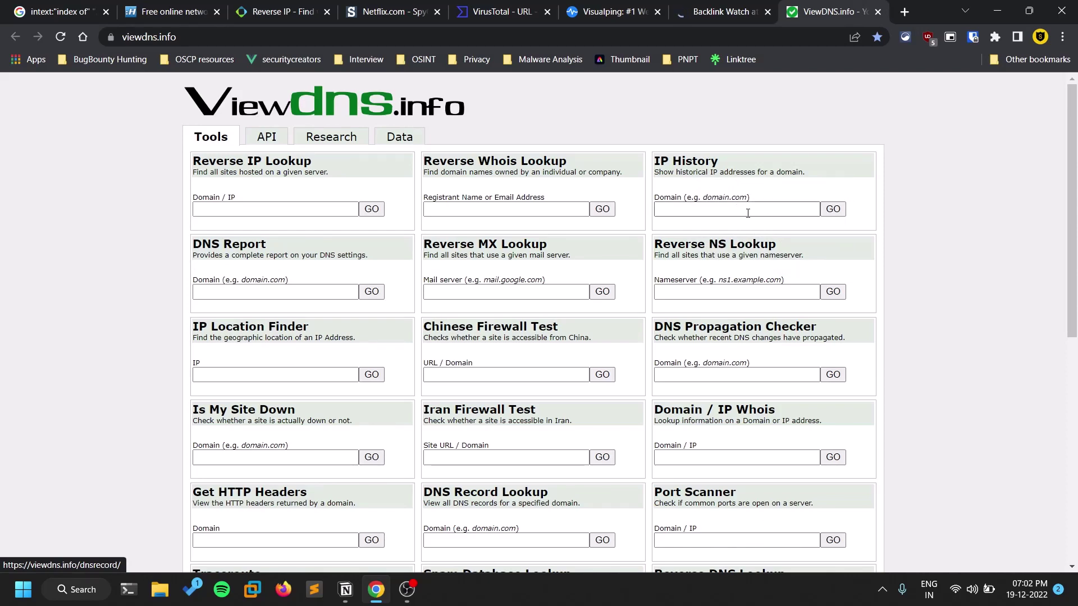
scroll(731, 290, "down", 1)
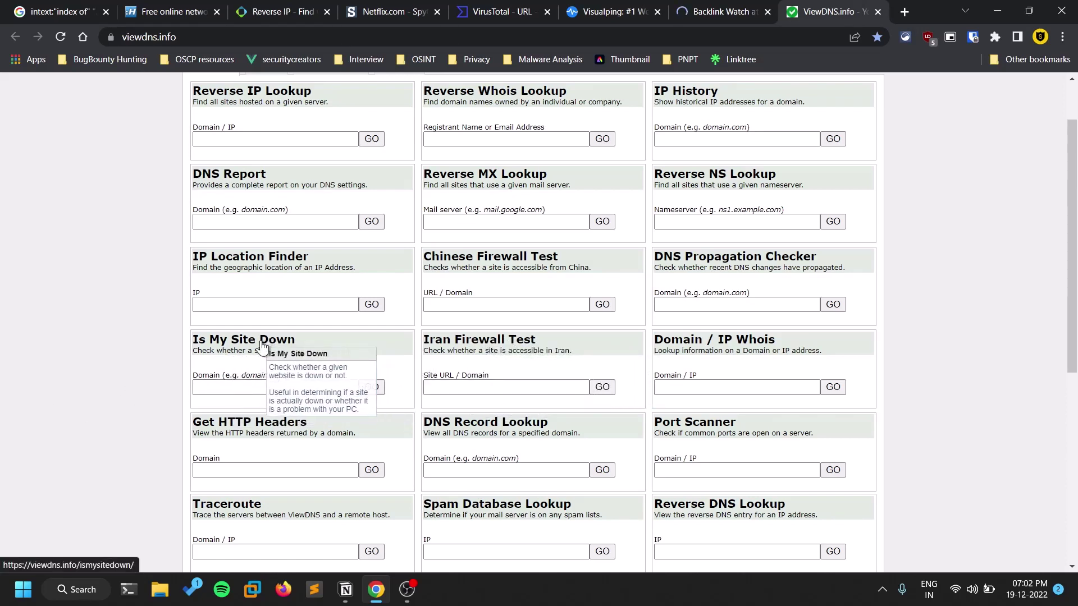
scroll(261, 346, "up", 2)
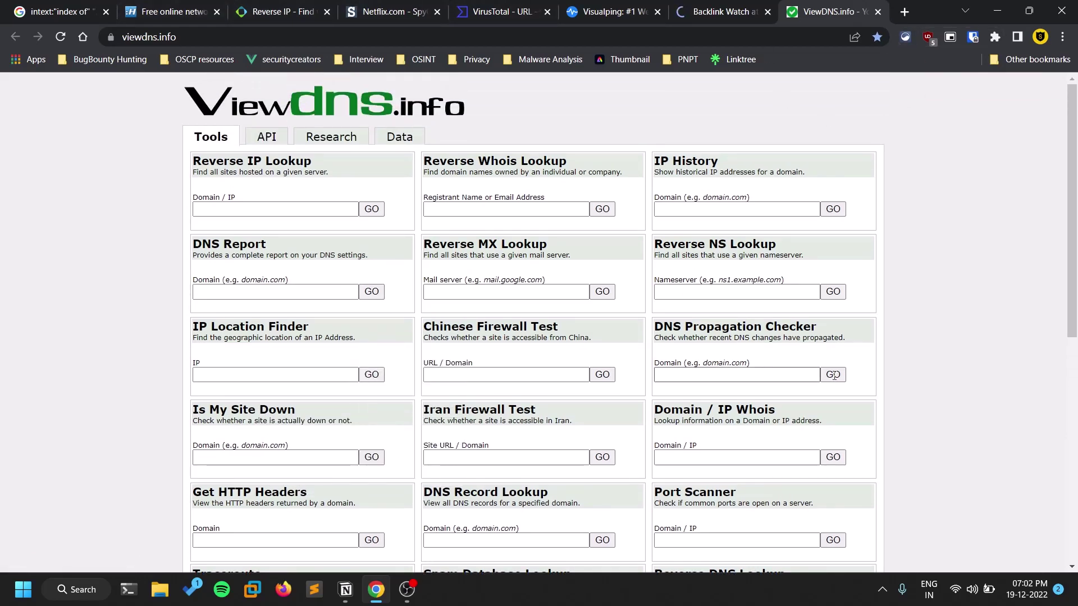
scroll(968, 419, "down", 6)
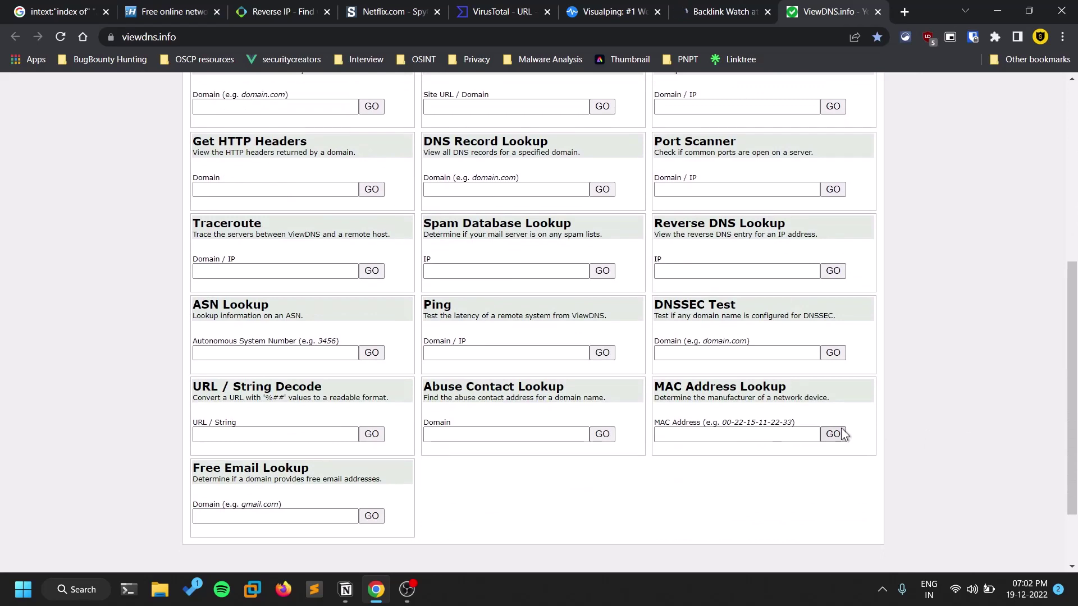
Examine the MAC Address Lookup example format and the Free Email Lookup tool on ViewDNS.info.
triple_click(709, 400)
left_click(685, 414)
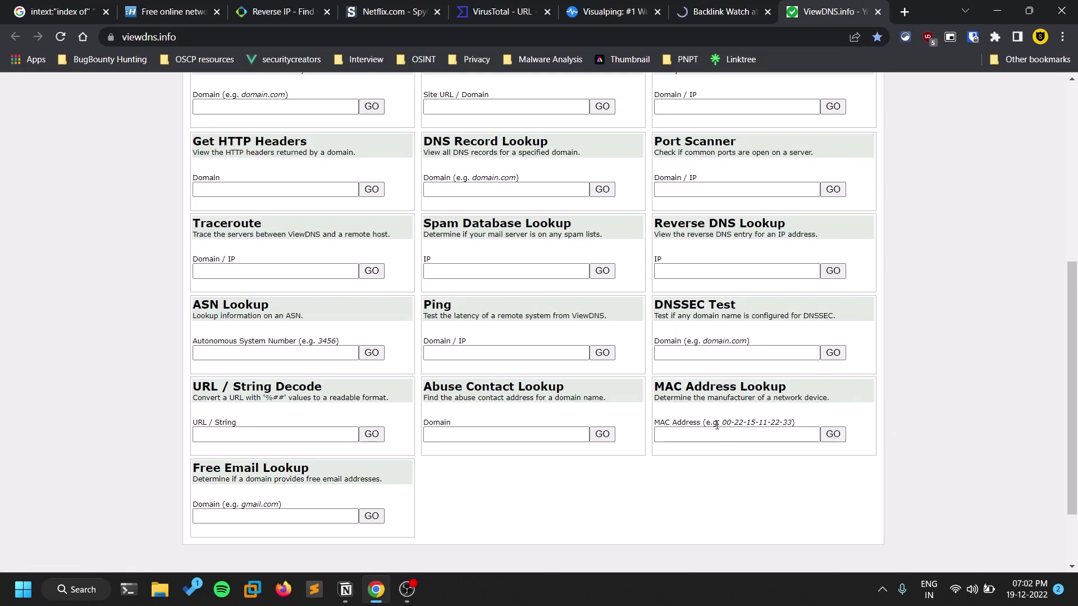
left_click_drag(721, 422, 746, 428)
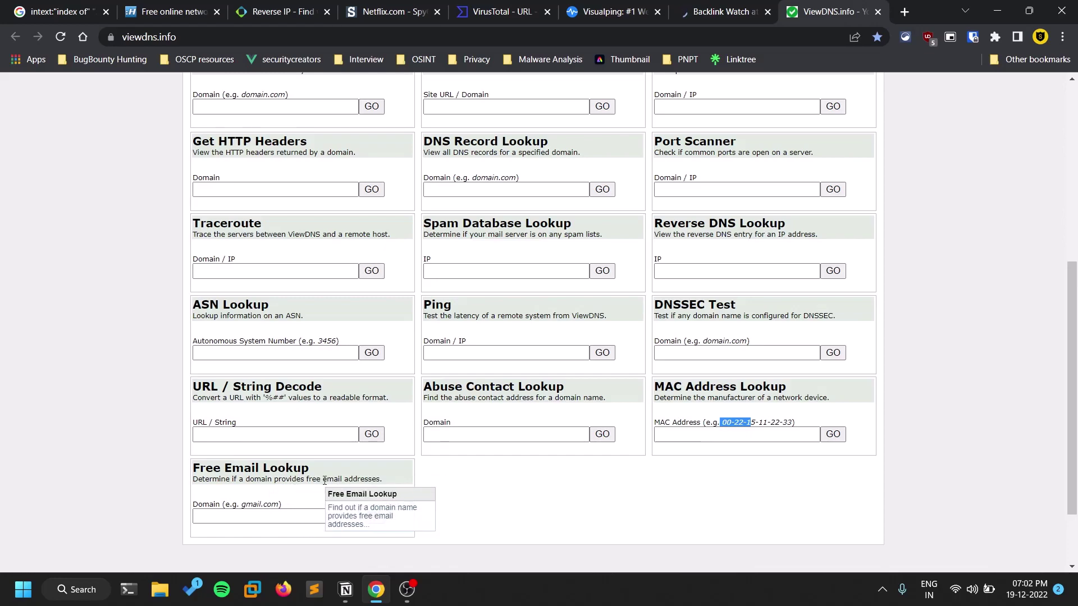
scroll(620, 521, "up", 6)
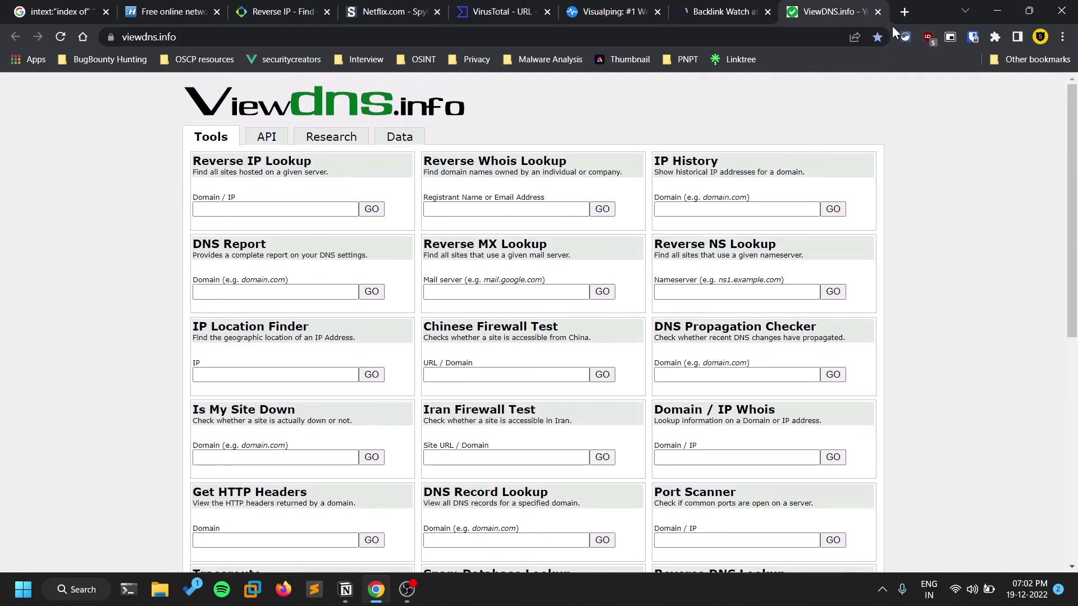
Search Google for crunchbase in a new browser tab, completing the reCAPTCHA, and open the Crunchbase website.
left_click(904, 11)
type("crunch")
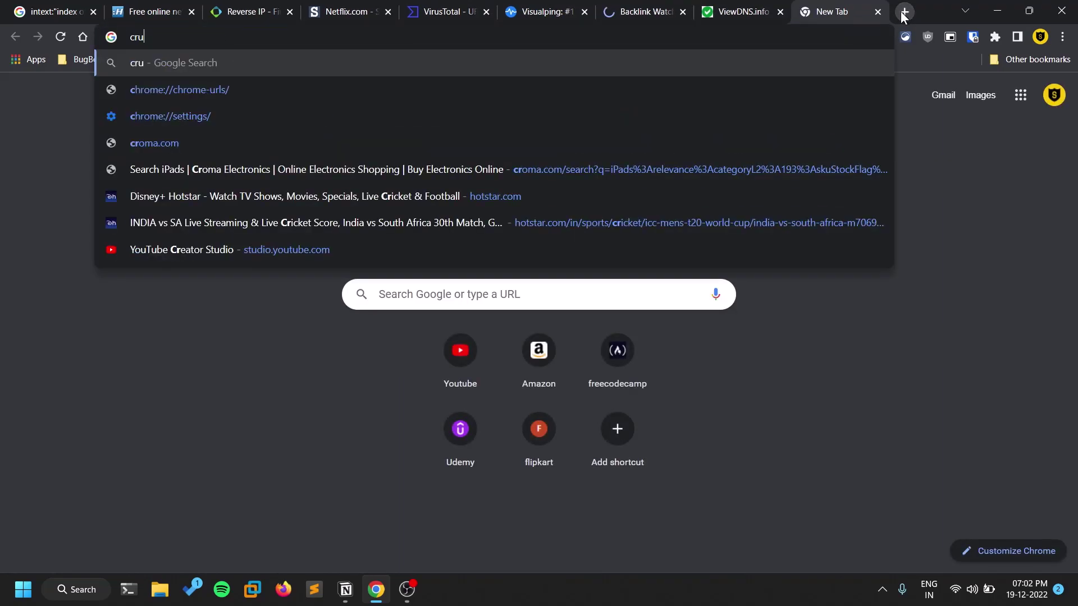
type("base")
key("Return")
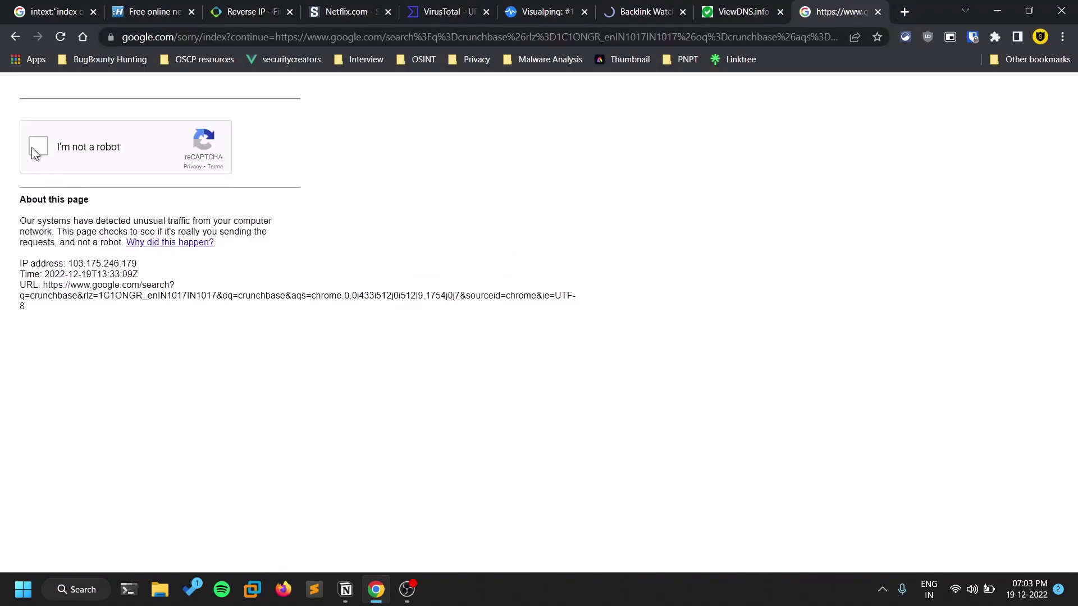
left_click(34, 143)
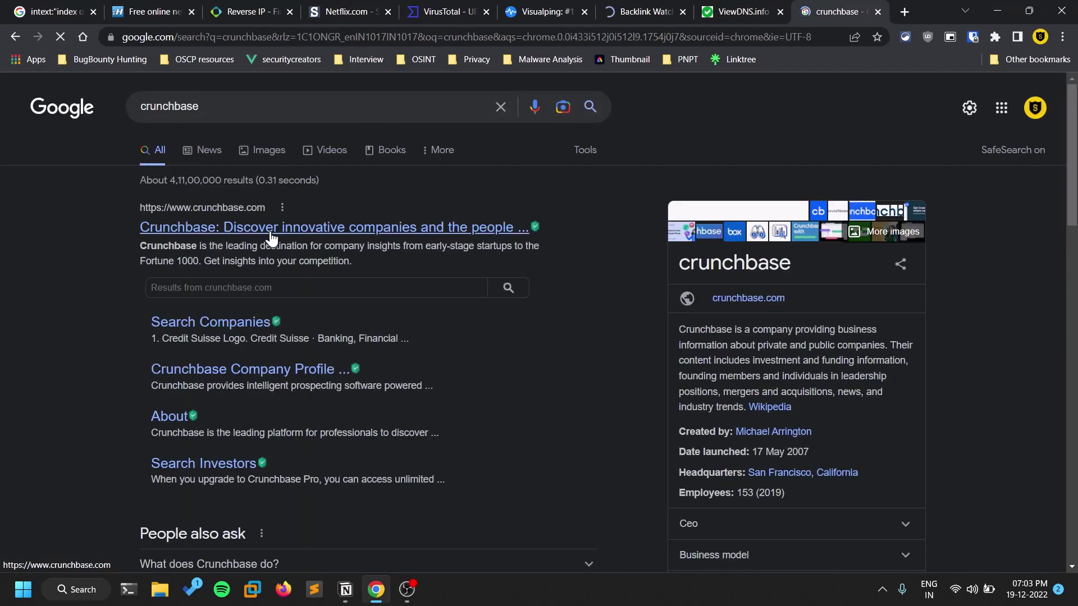
left_click(270, 233)
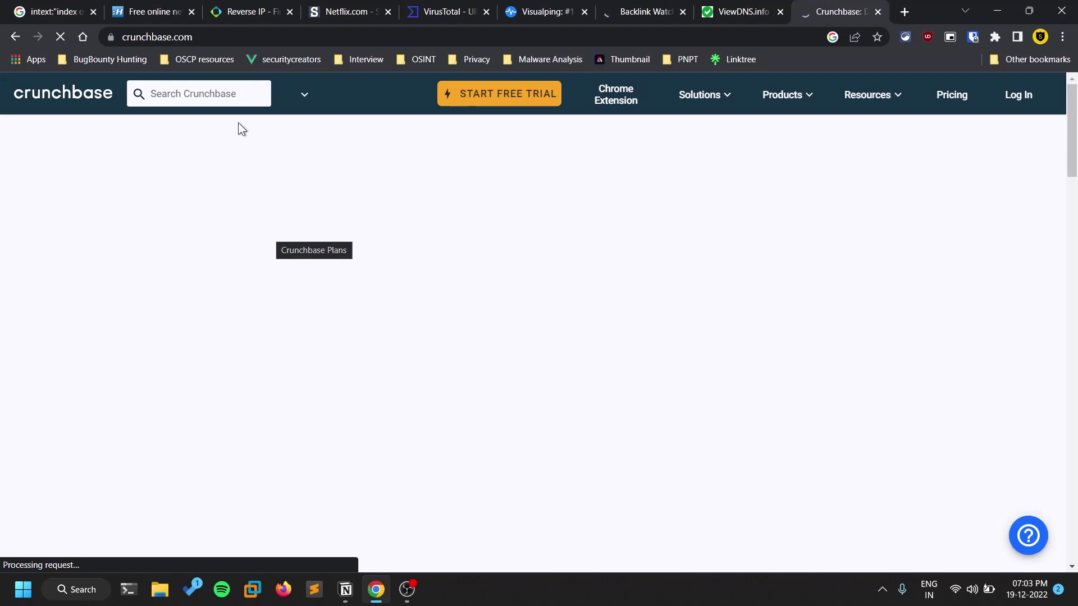
Search Crunchbase for netflix and open the Netflix company profile.
left_click(221, 97)
type("ne")
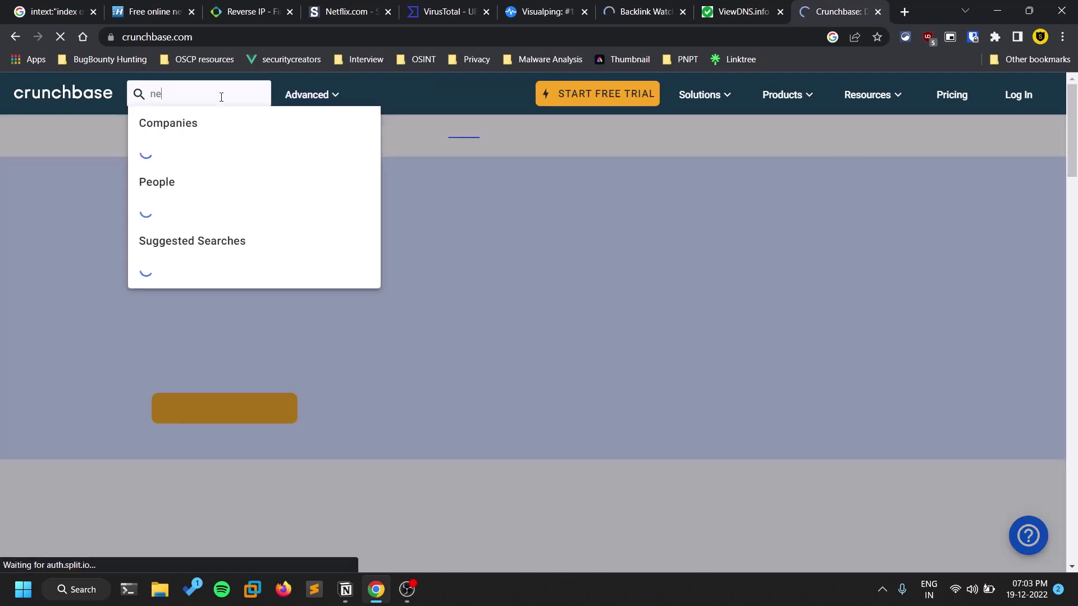
type("tflix")
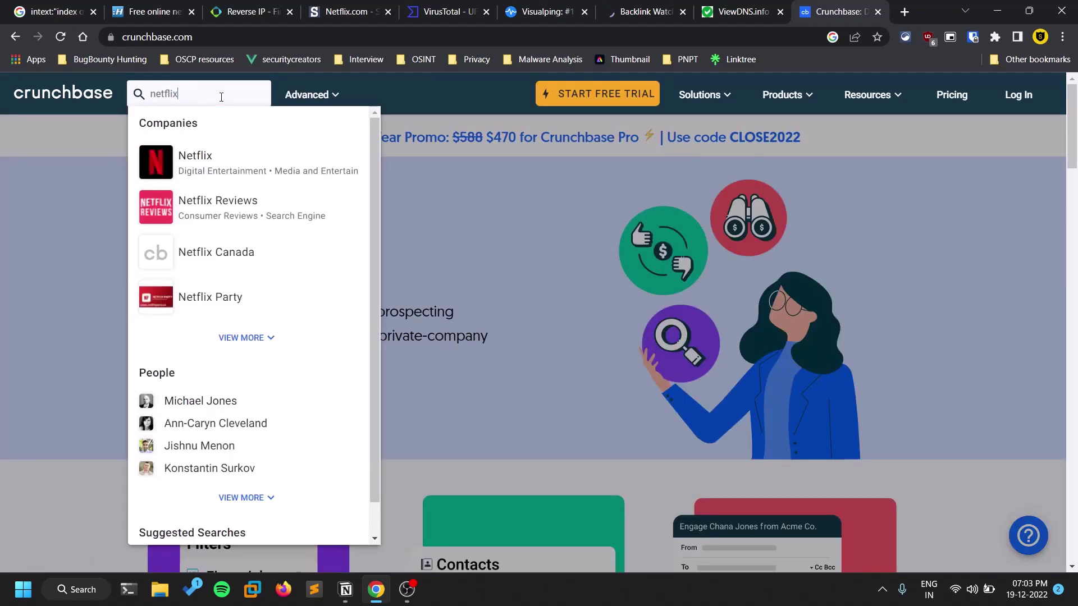
left_click(231, 156)
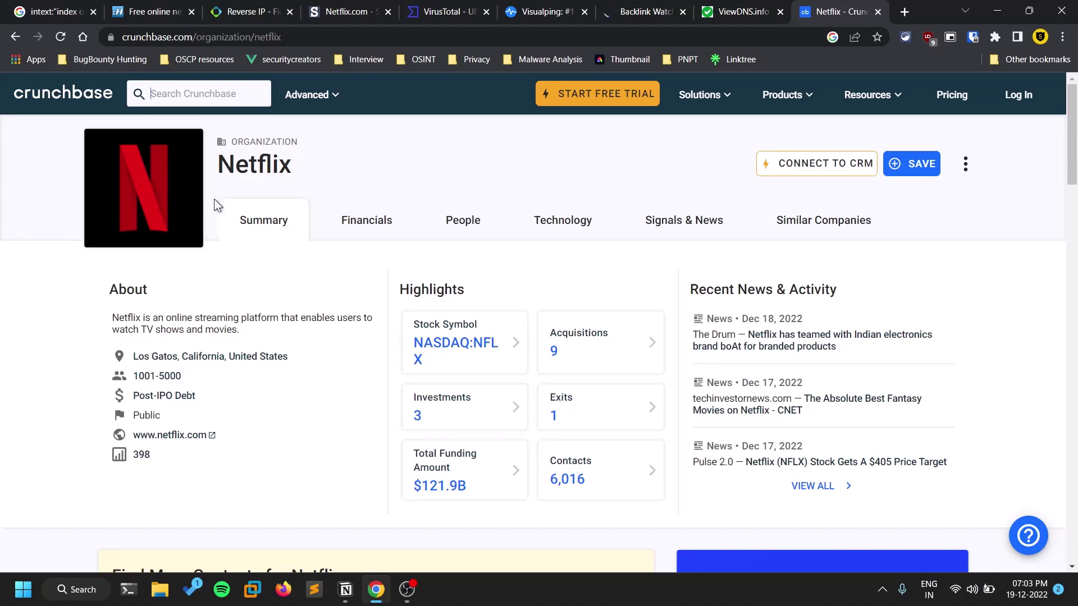
Review the summary of the Netflix profile, including the company description under About.
scroll(72, 169, "down", 3)
scroll(3, 252, "up", 2)
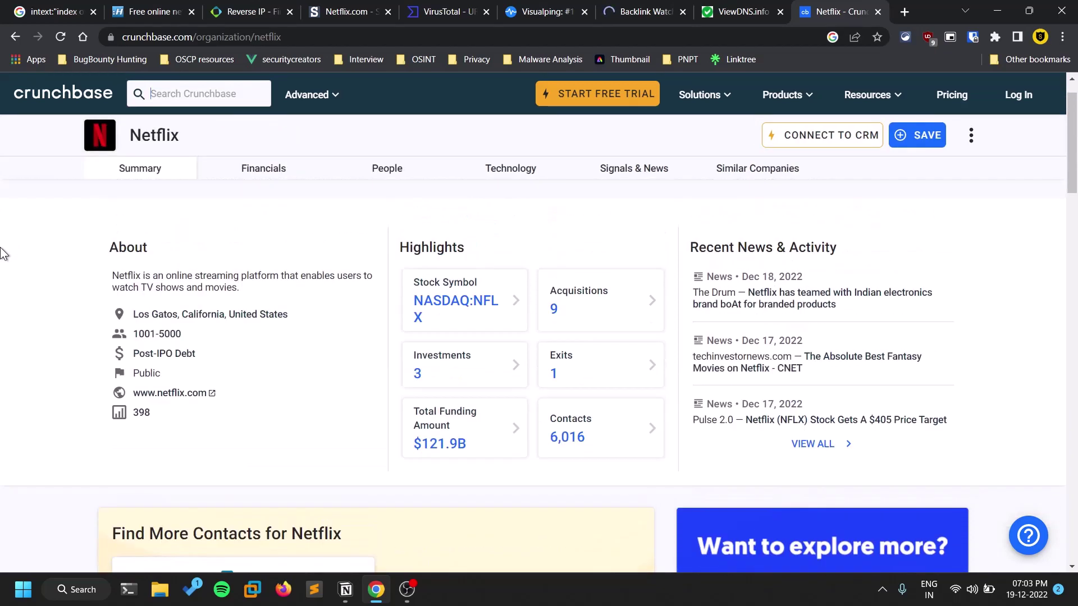
scroll(3, 253, "up", 1)
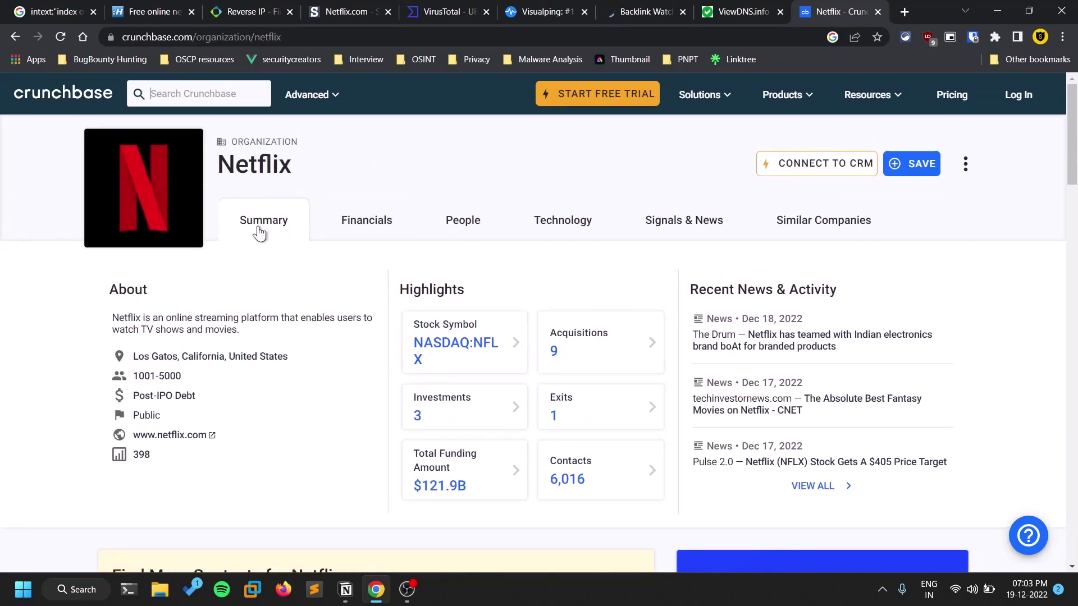
triple_click(145, 318)
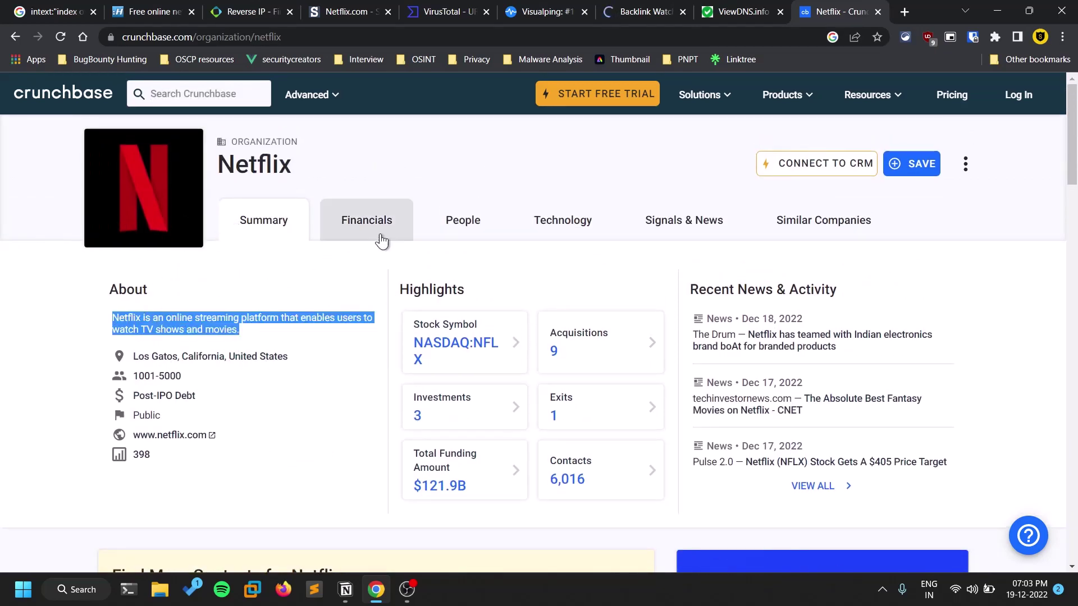
Look through the Financials, People, Technology, Signals & News and Similar Companies sections of the Netflix profile.
left_click(399, 225)
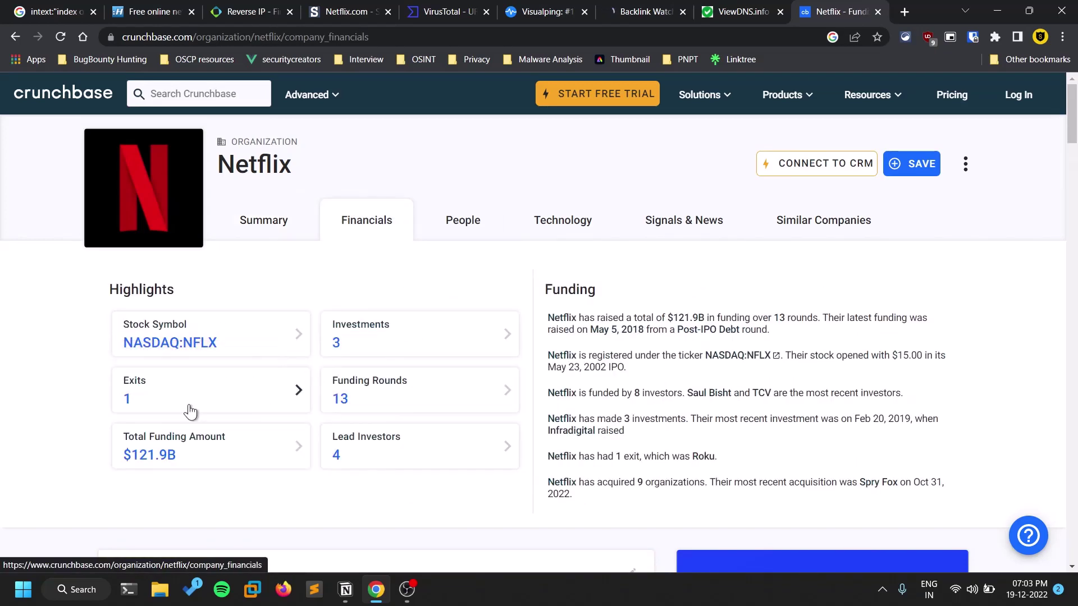
left_click(469, 213)
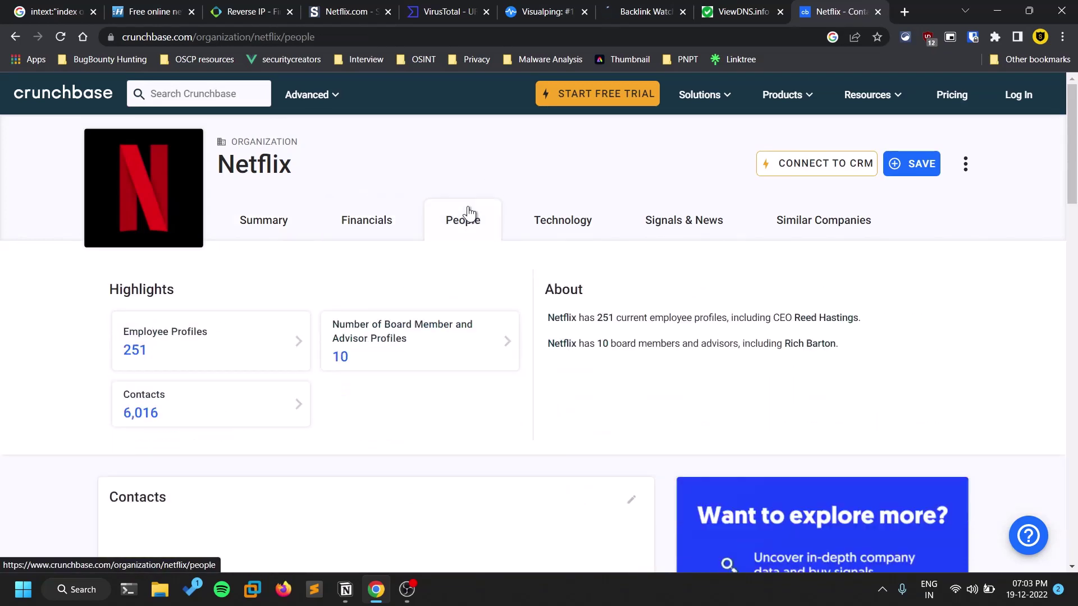
left_click(563, 226)
left_click(658, 233)
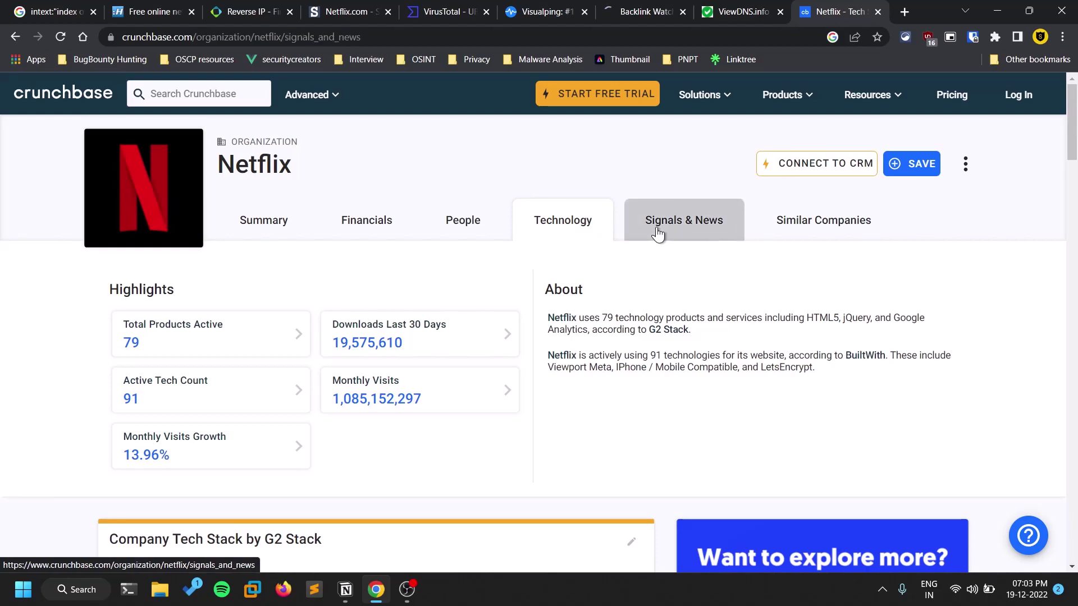
left_click(786, 230)
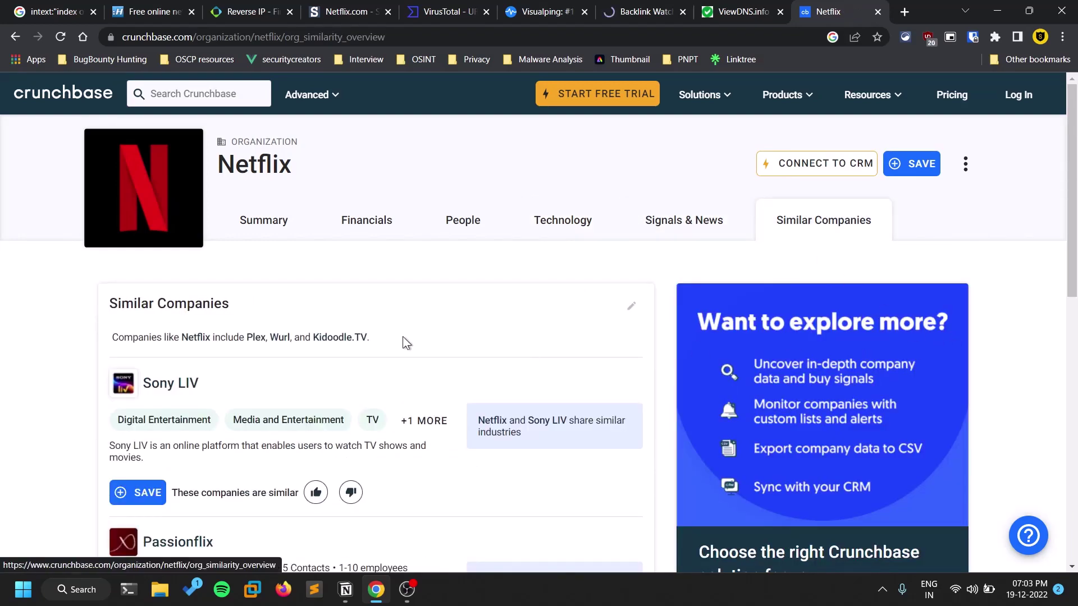
scroll(210, 313, "down", 10)
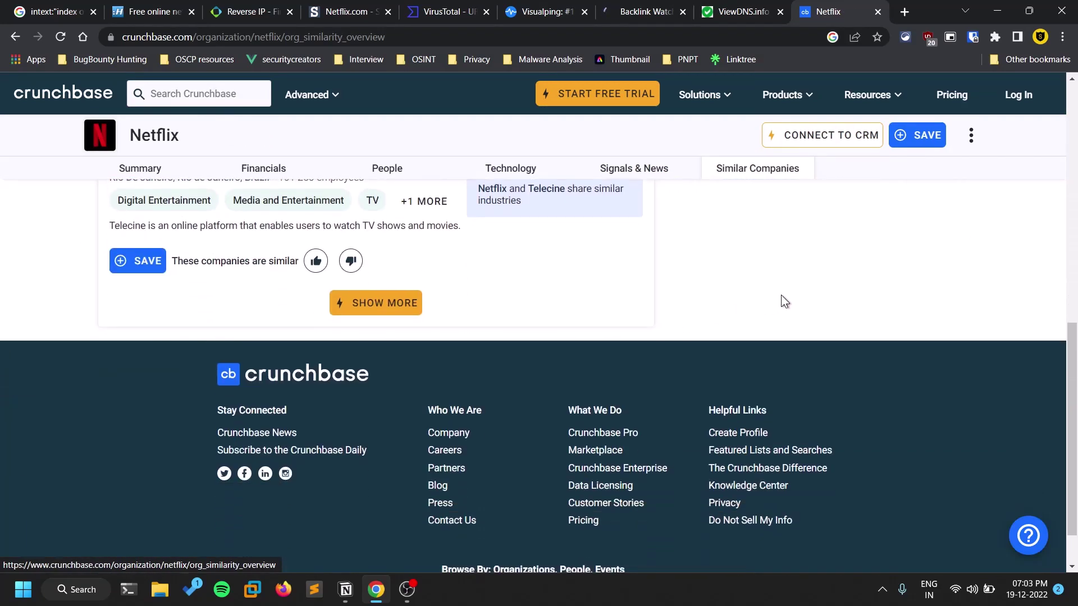
scroll(782, 301, "up", 10)
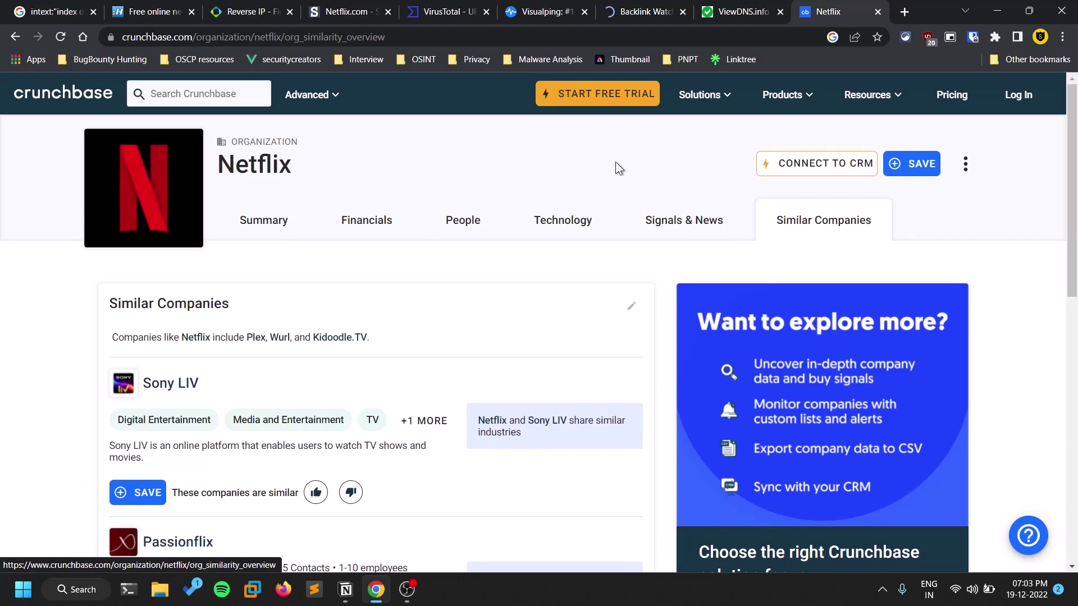